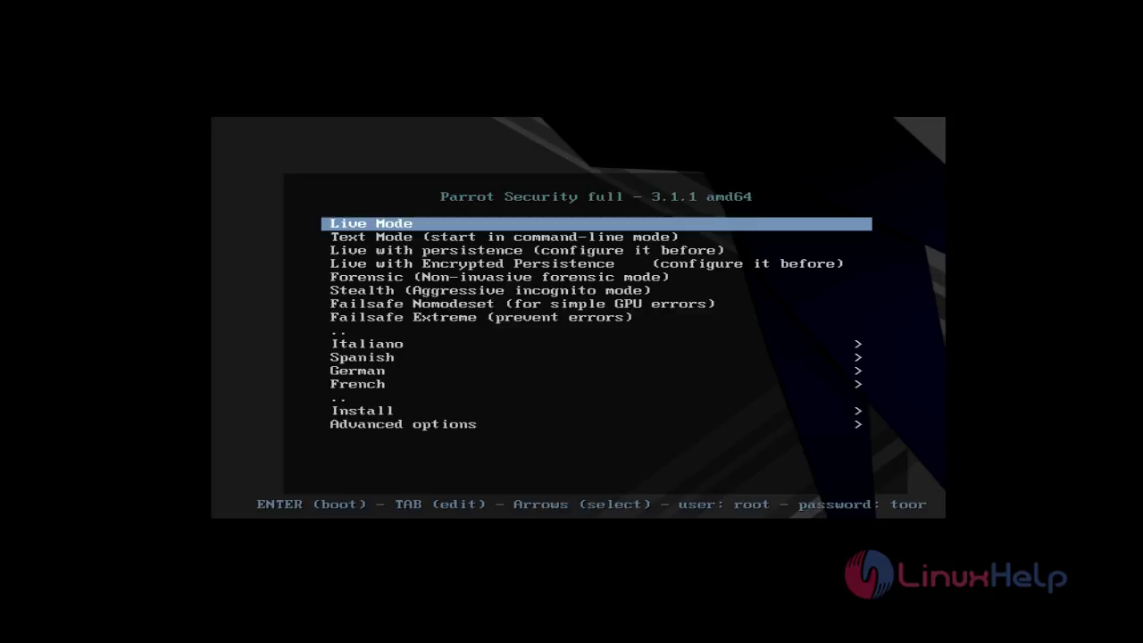
Boot the Standard Installer from the Install entry of the Parrot boot menu.
key("Down")
key("Down")
key("Down")
key("Down")
key("Down")
key("Down")
key("Down")
key("Down")
key("Down")
key("Down")
key("Down")
key("Down")
key("Down")
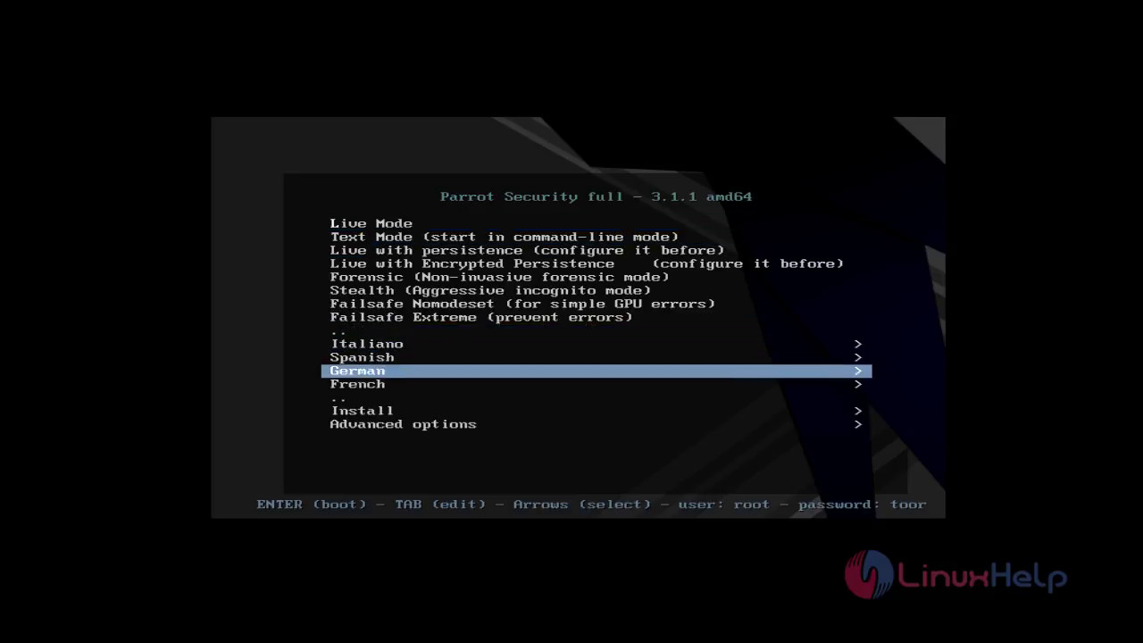
key("Down")
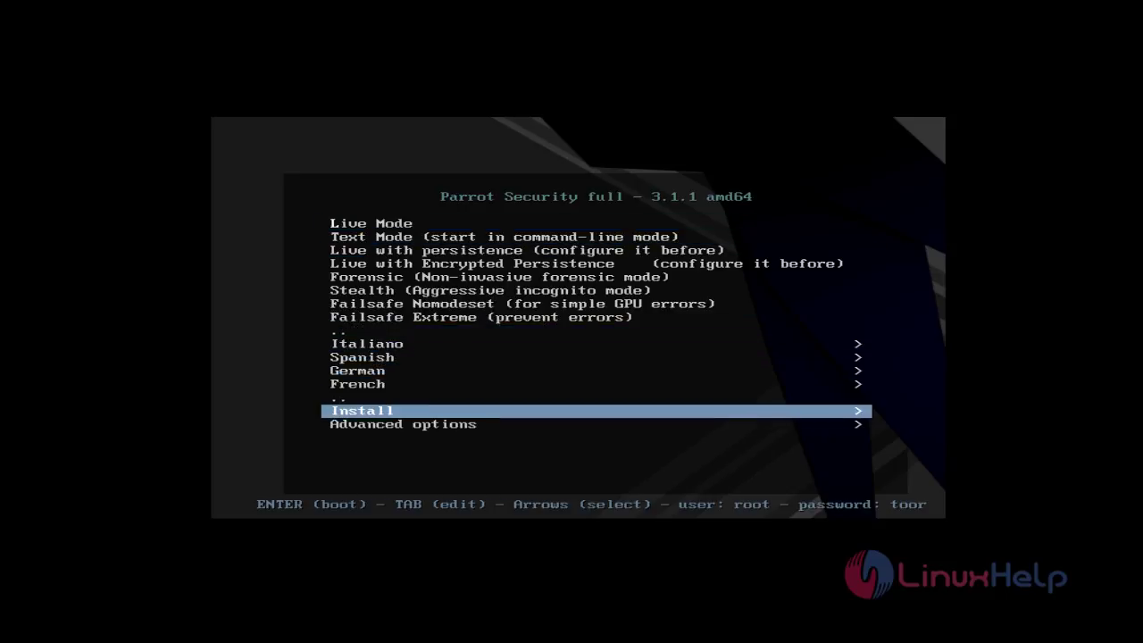
key("Return")
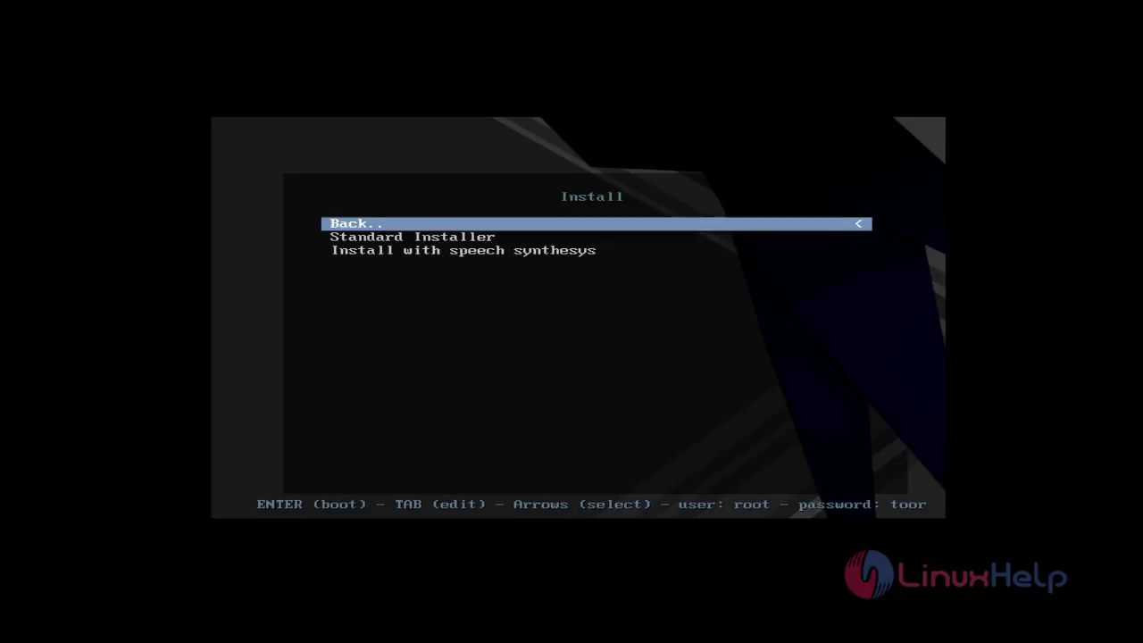
key("Down")
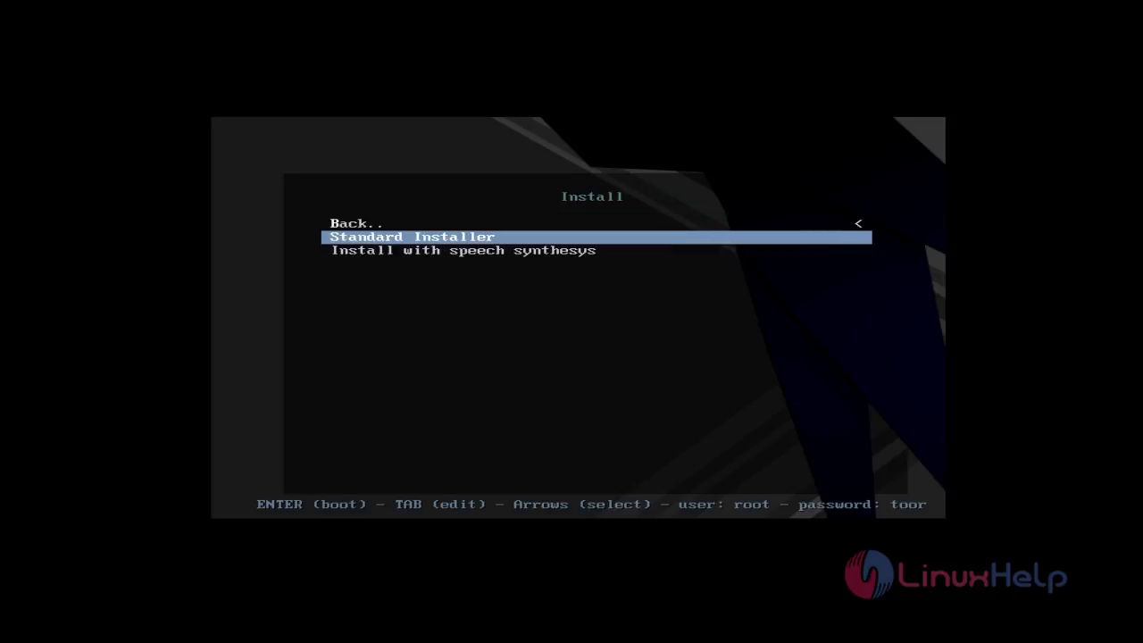
key("Return")
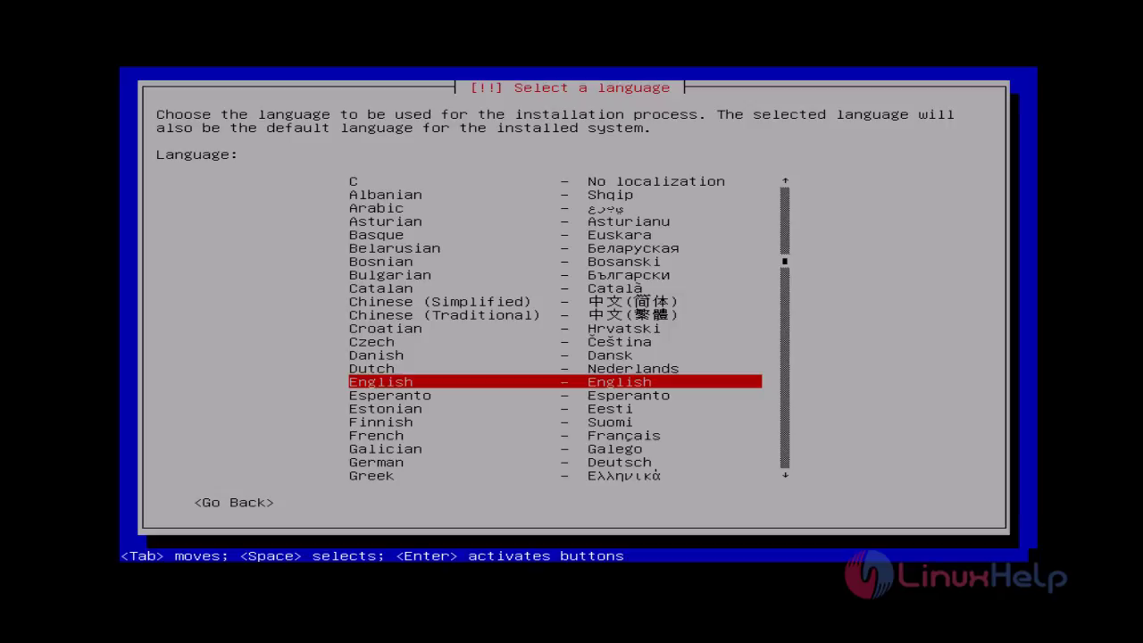
Keep English as the installation language and set the location to India.
key("Return")
key("Up")
key("Up")
key("Up")
key("Up")
key("Up")
key("Up")
key("Up")
key("Up")
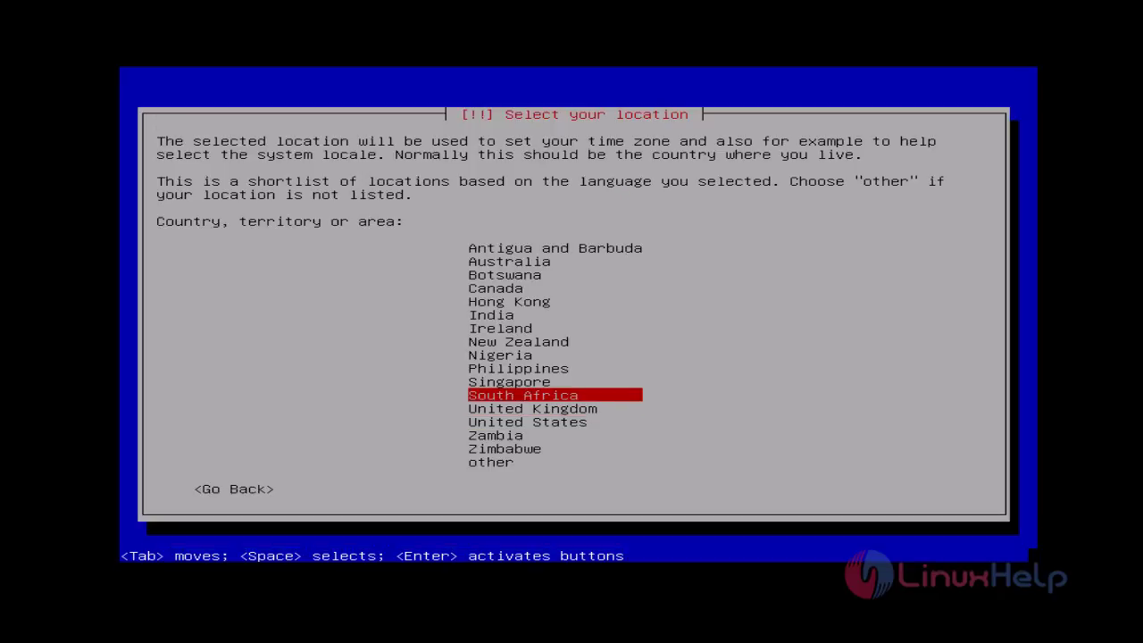
key("Return")
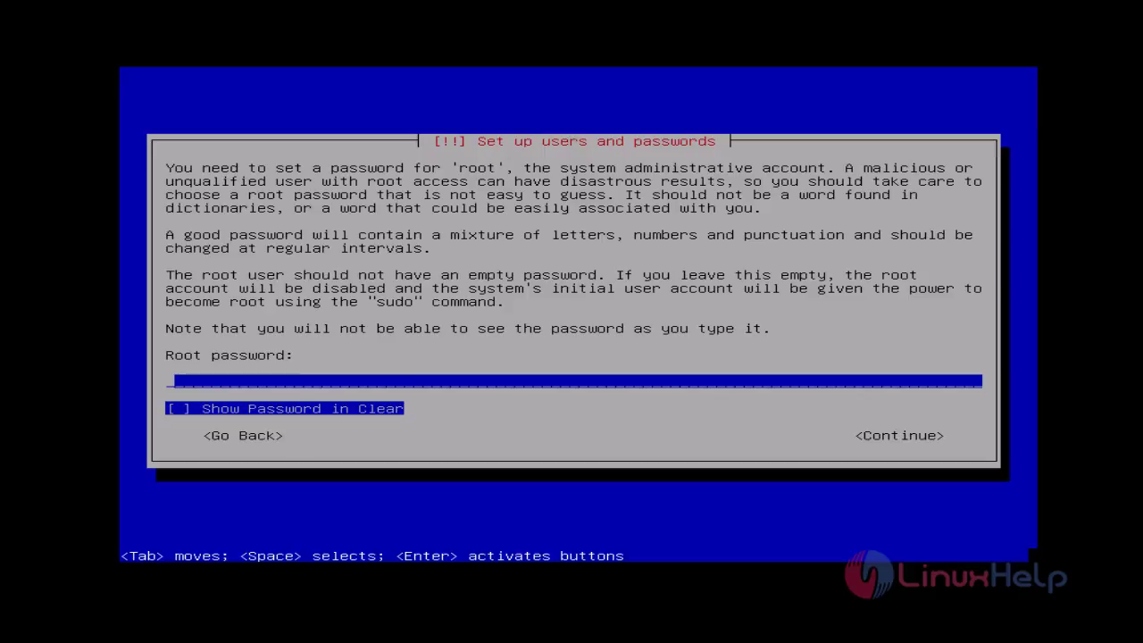
Enter the root password, briefly revealing it in clear text to check it.
type("******")
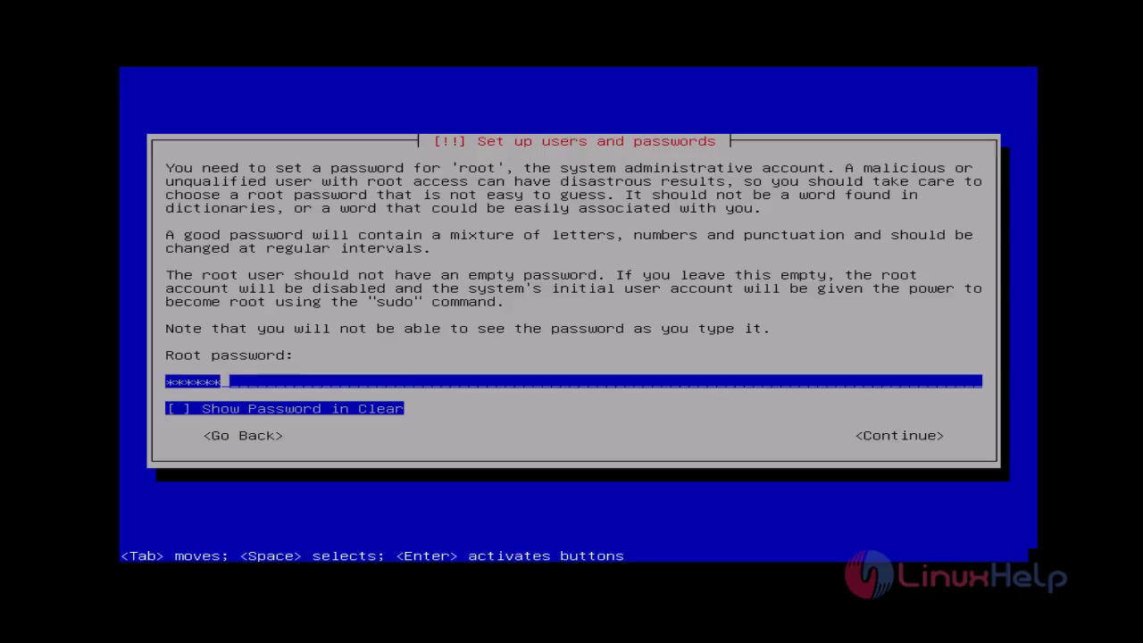
key("Tab")
key("space")
key("space")
key("Tab")
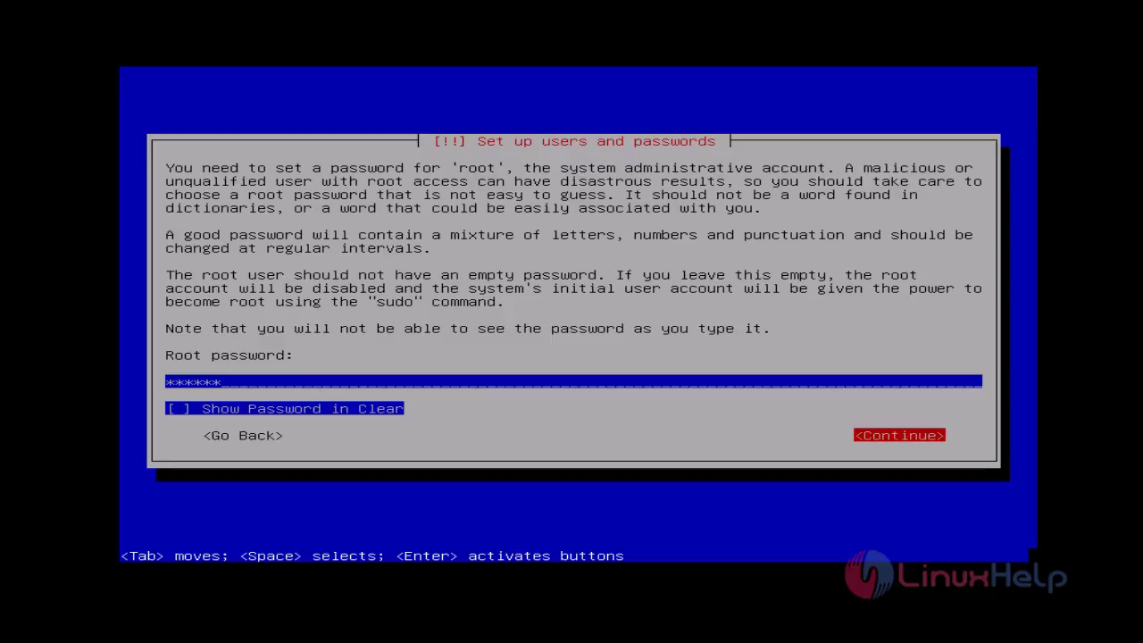
key("Return")
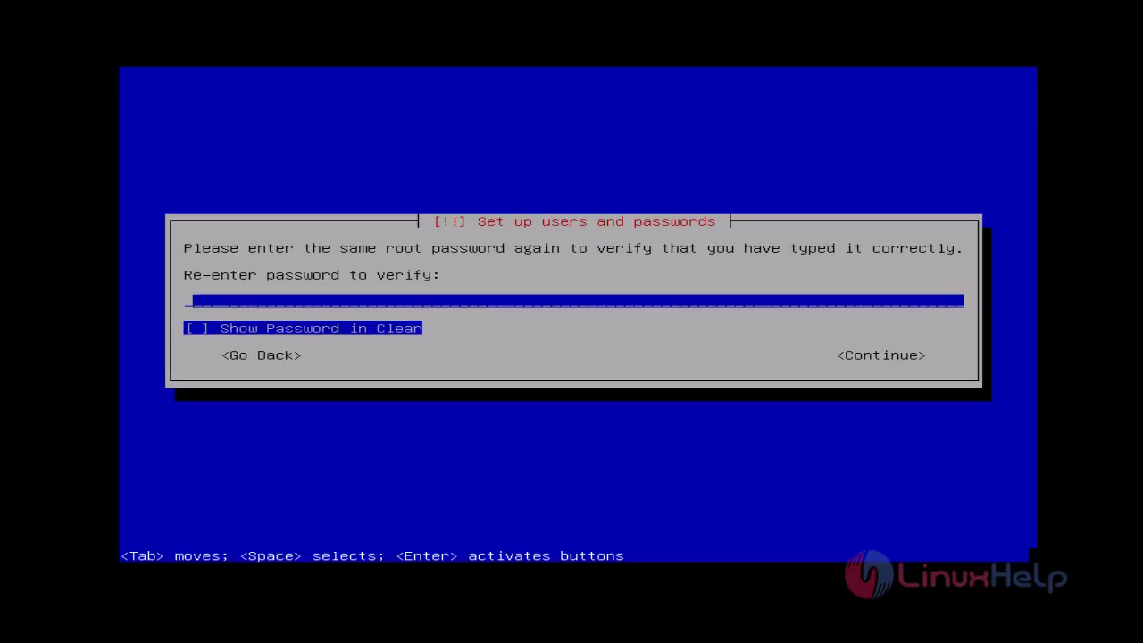
Re-enter the root password to verify it, then type 'user1' as the new user's full name.
key("Tab")
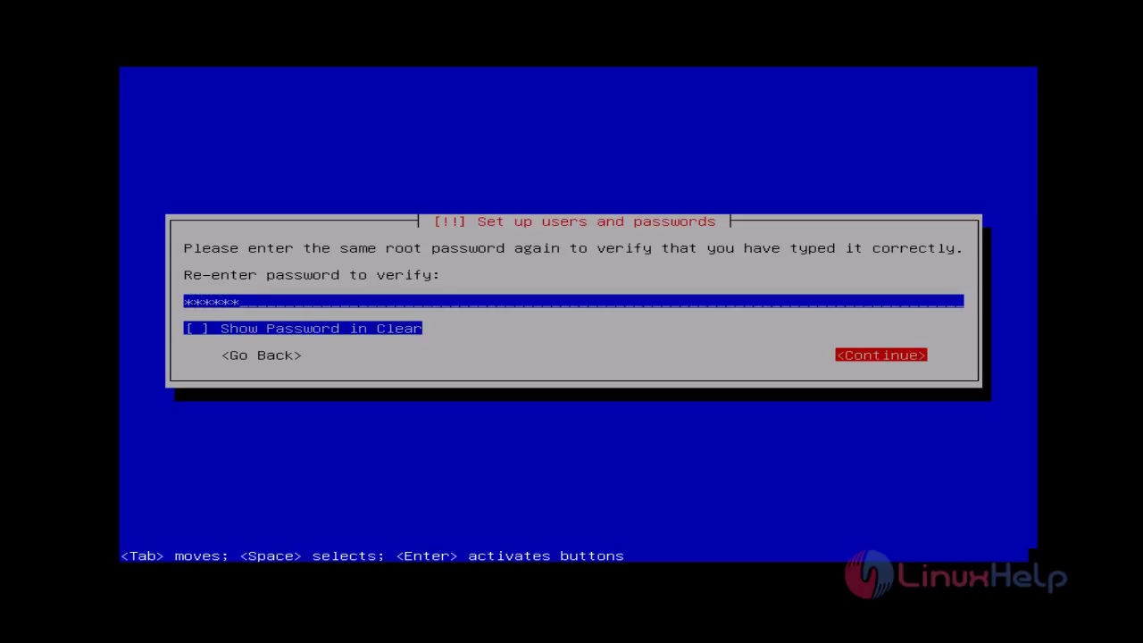
key("Return")
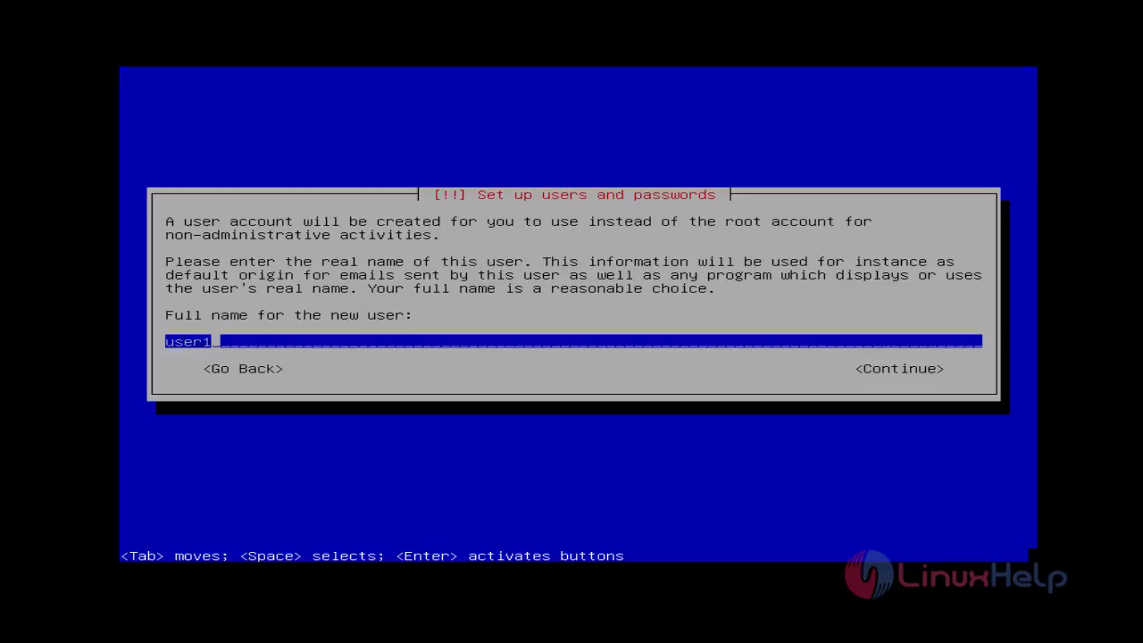
Accept the full name and the suggested username user1.
key("Tab")
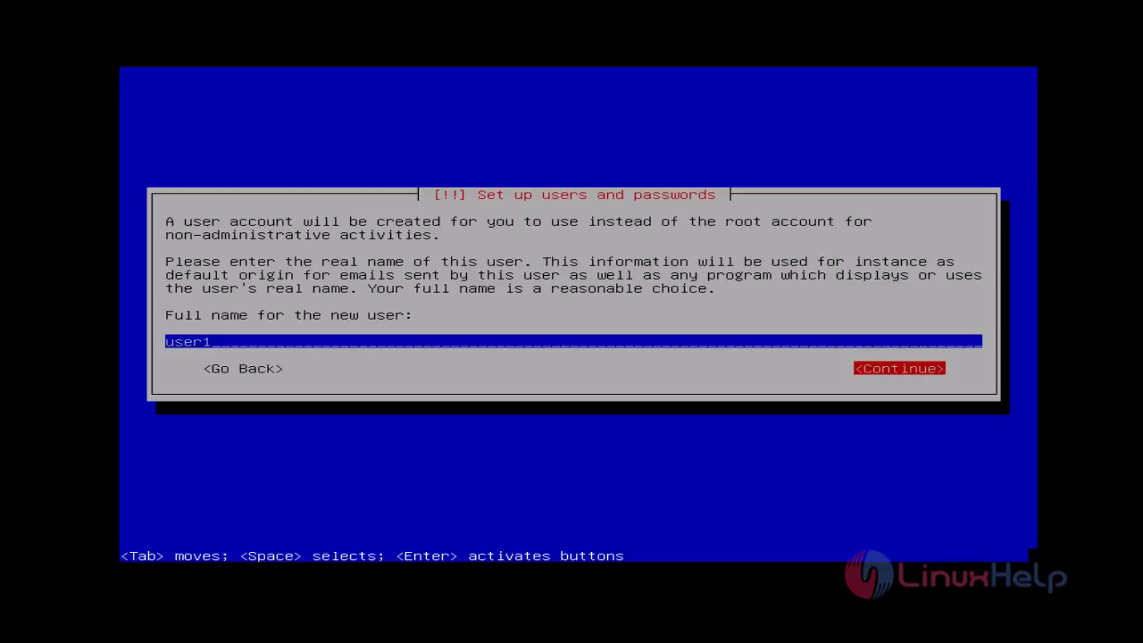
key("Return")
key("Tab")
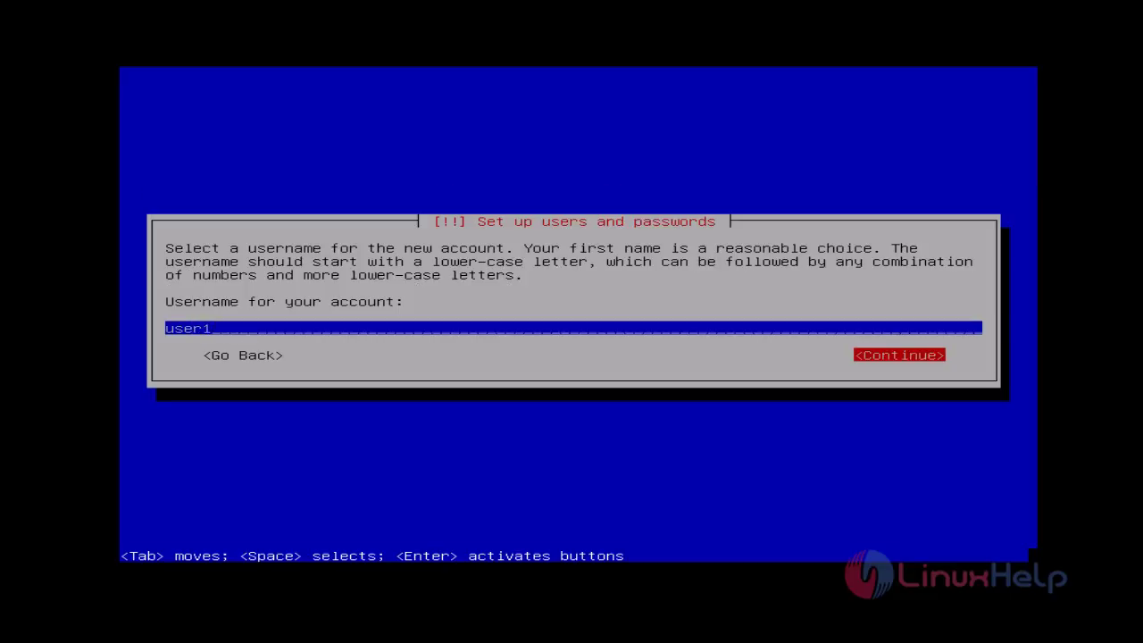
key("Return")
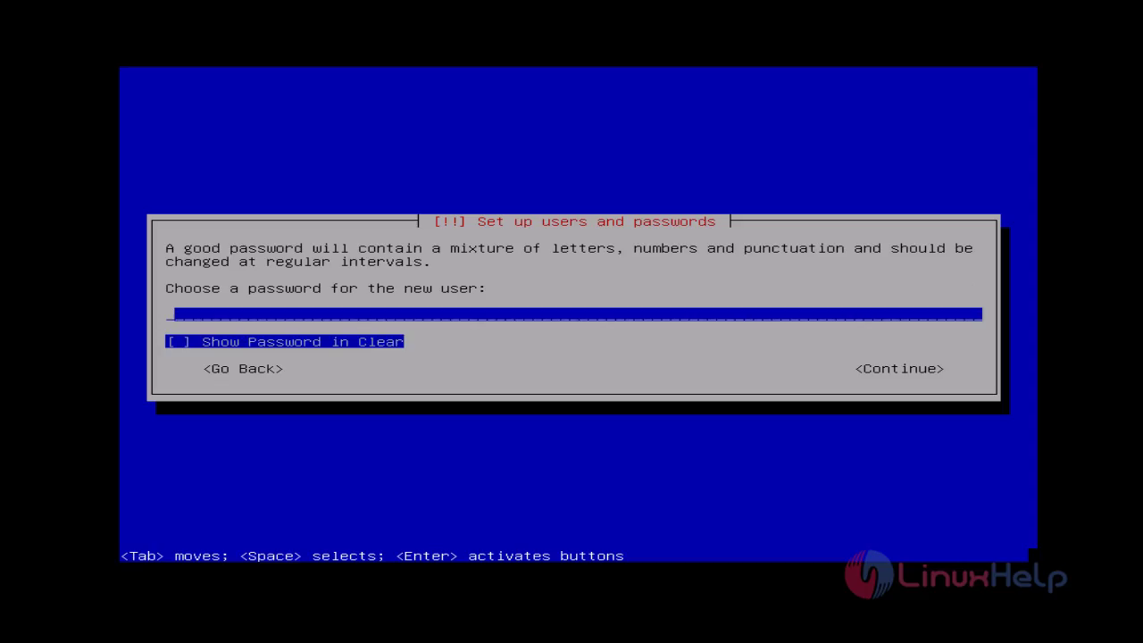
Set the new user's password and confirm it by retyping.
type("***")
key("Tab")
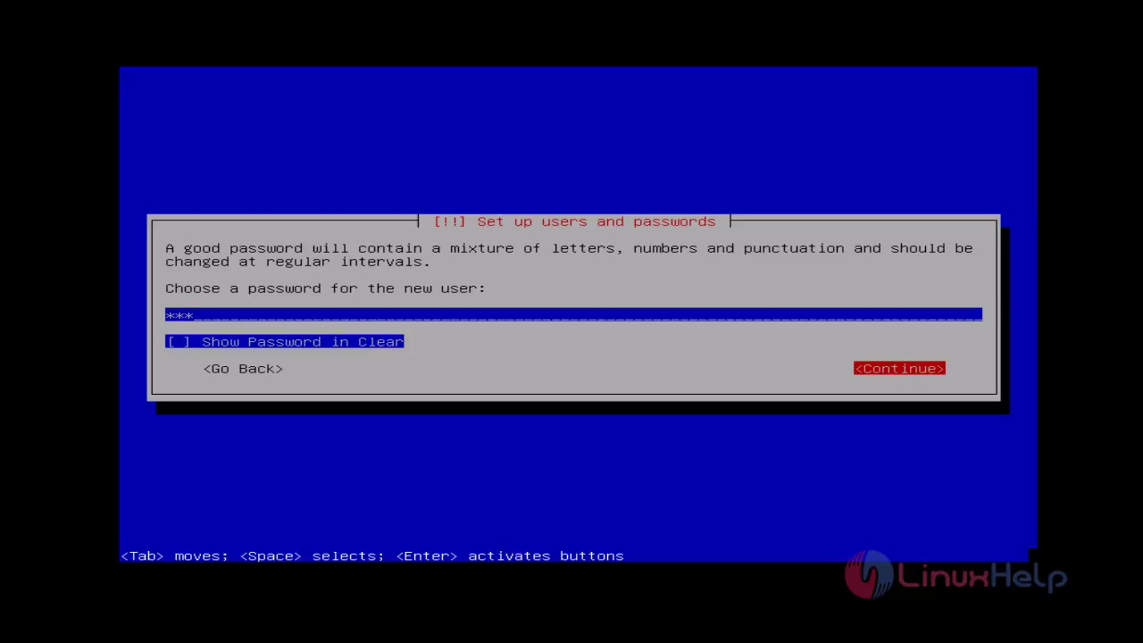
key("Return")
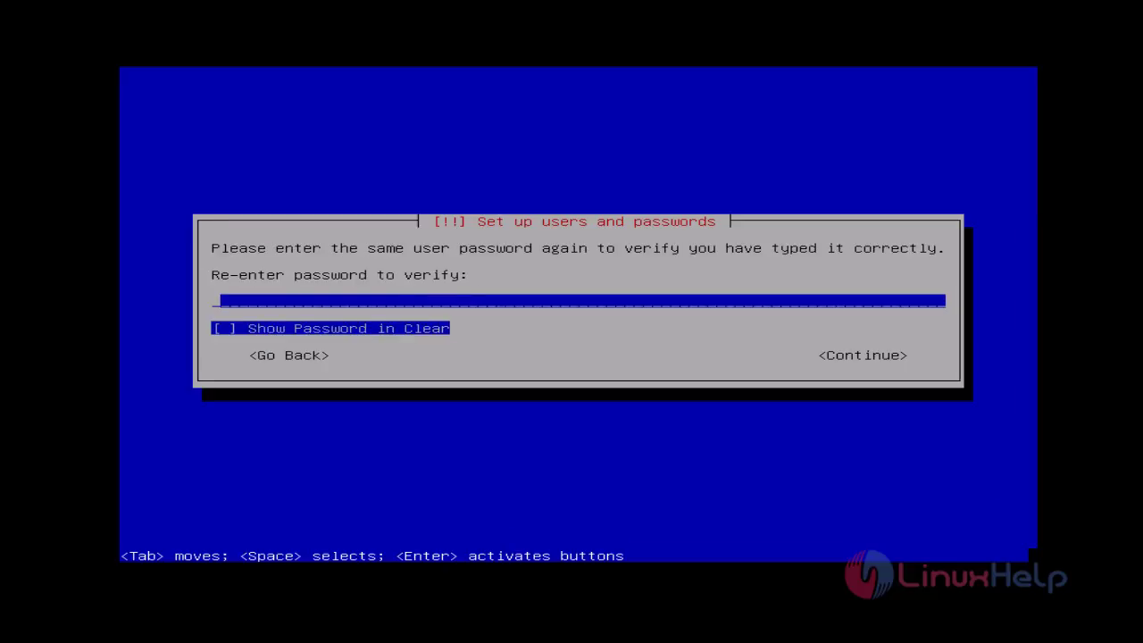
type("***")
key("Tab")
key("Tab")
key("Return")
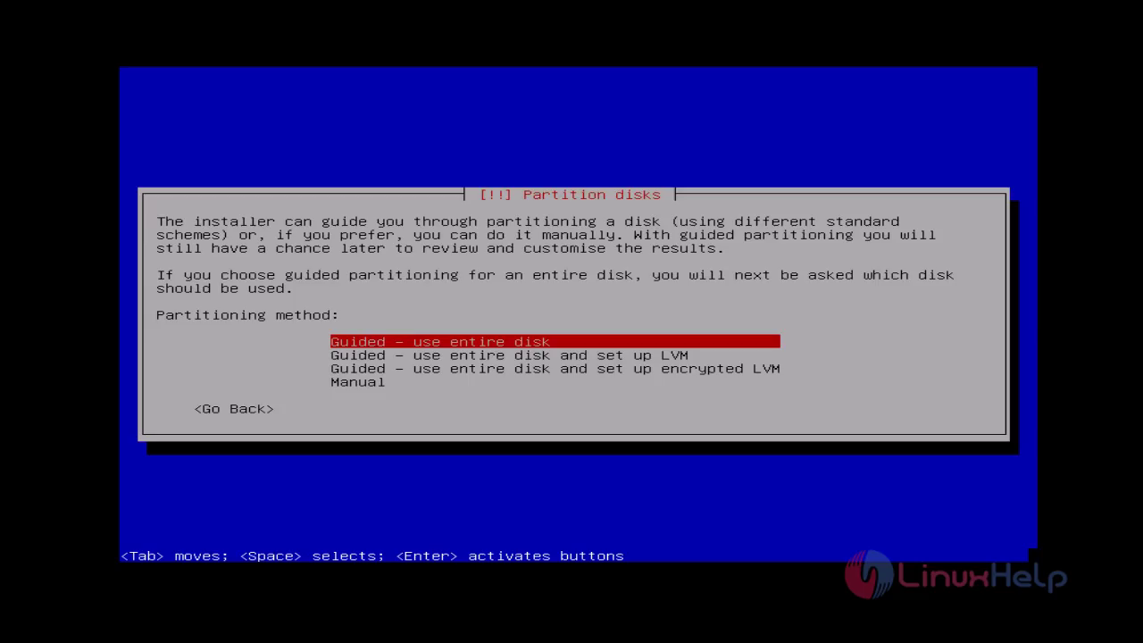
Partition manually: give the sda disk an empty partition table and select its 26.8 GB free space.
key("Down")
key("Down")
key("Down")
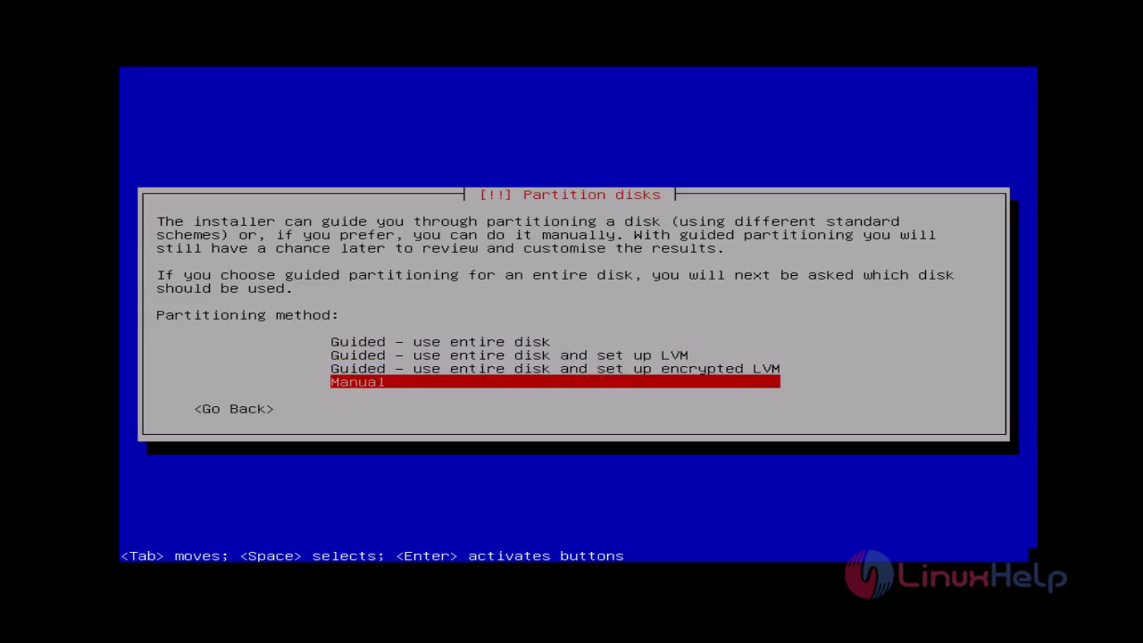
key("Return")
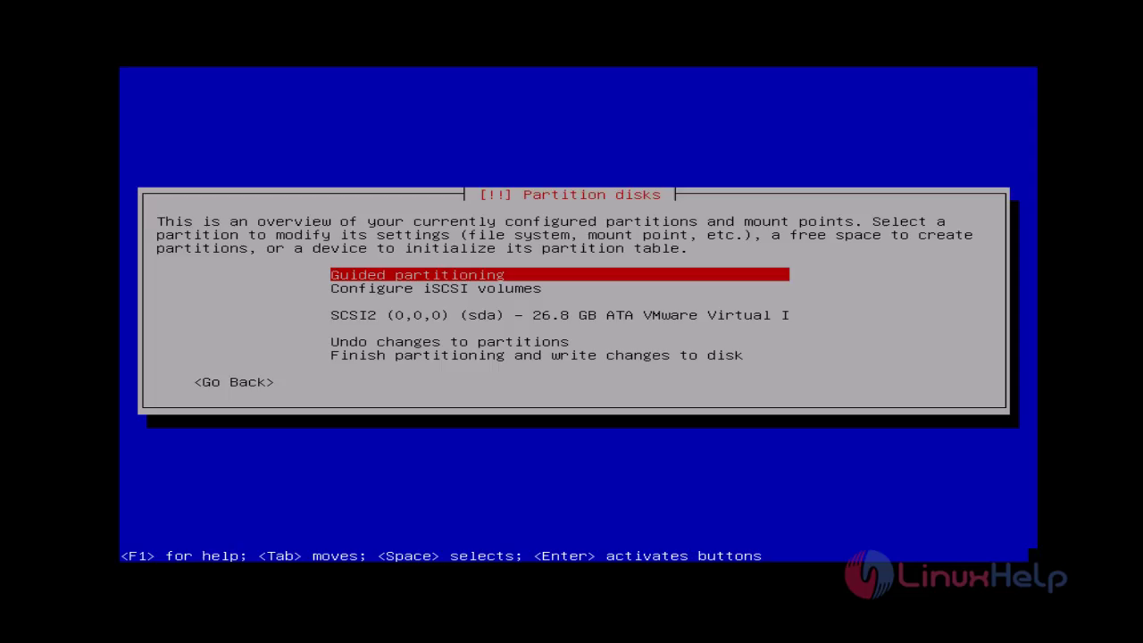
key("Down")
key("Down")
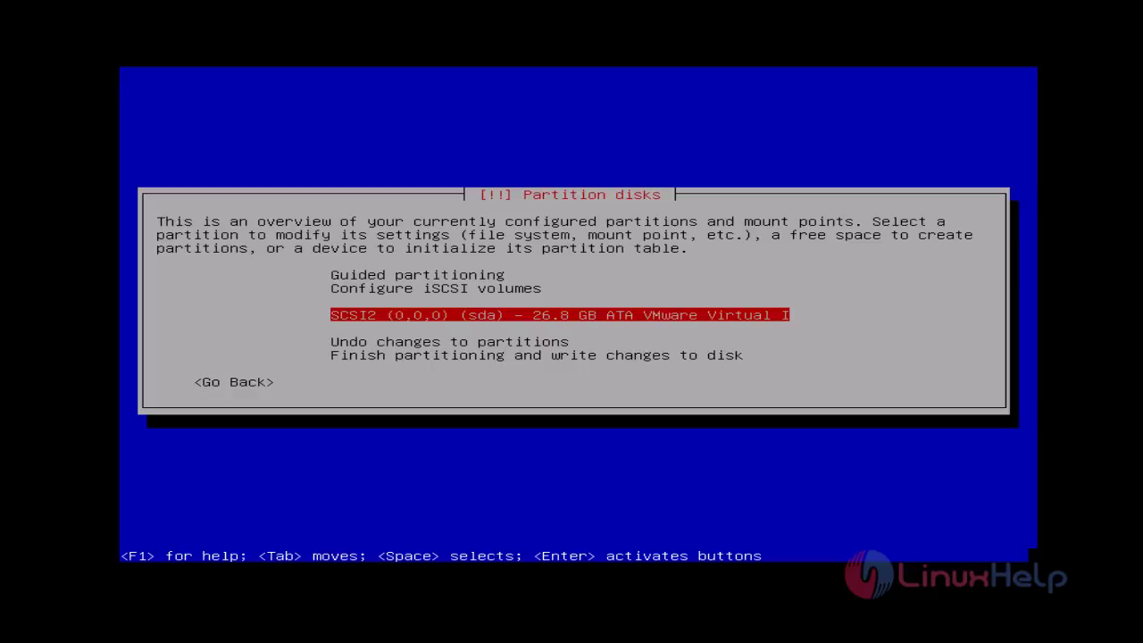
key("Return")
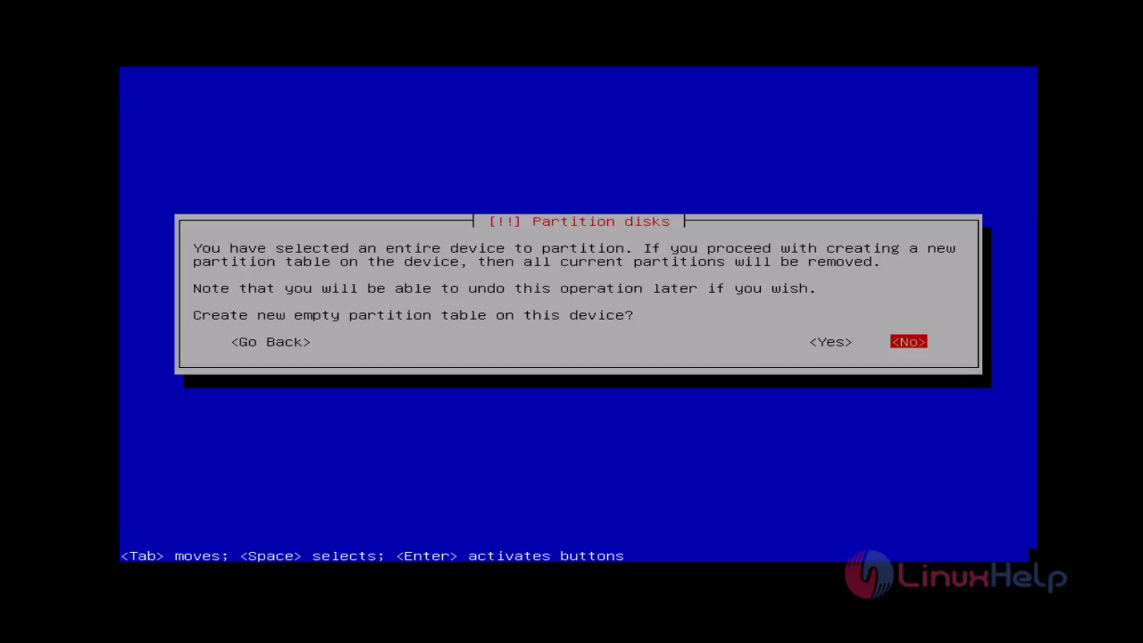
key("Left")
key("Return")
key("Down")
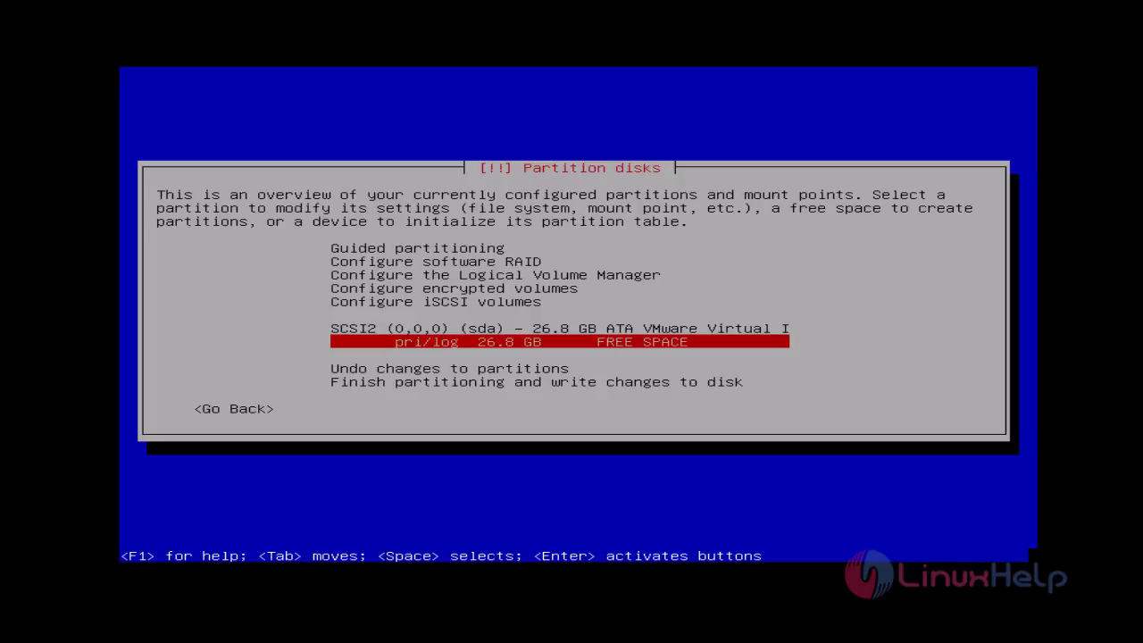
key("Return")
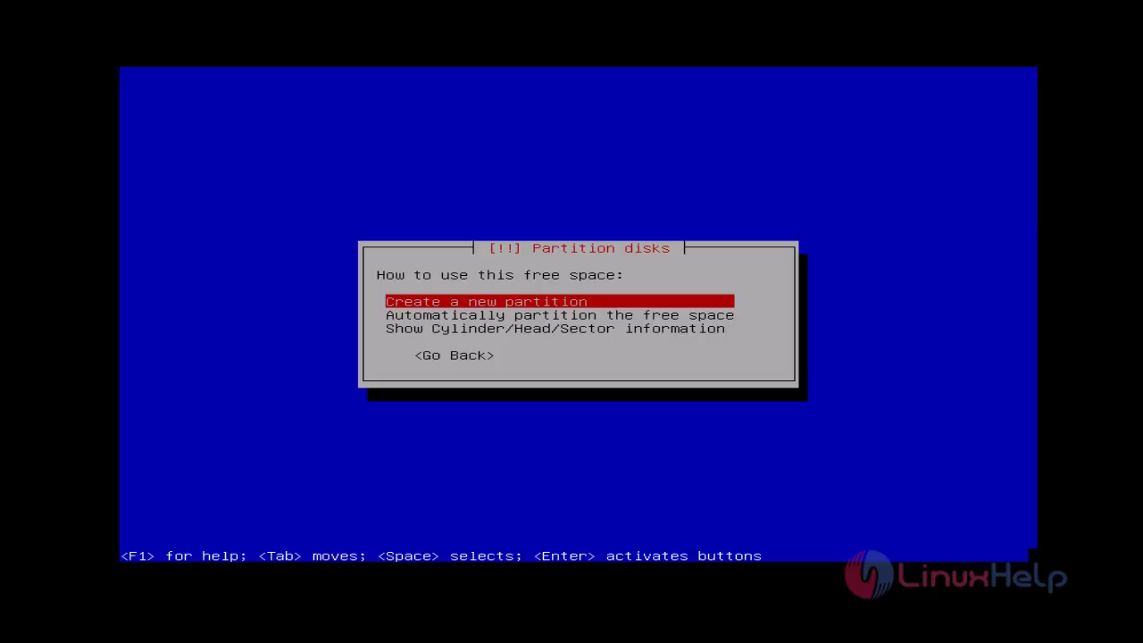
Create a 15g primary partition at the beginning of the free space.
key("Return")
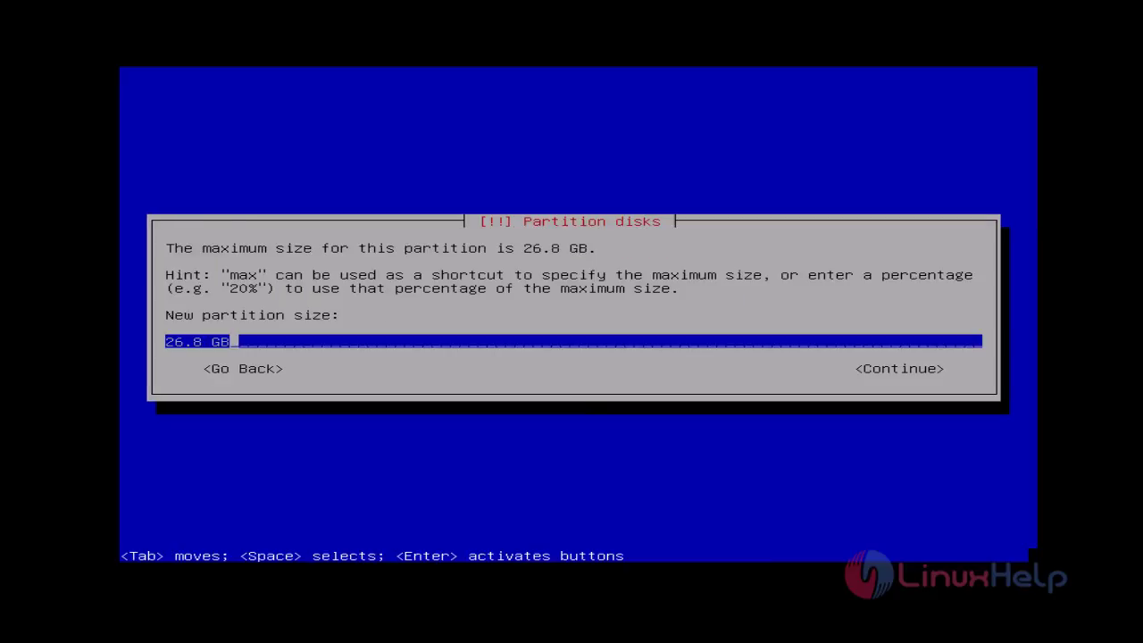
key("BackSpace")
type("15g")
key("Tab")
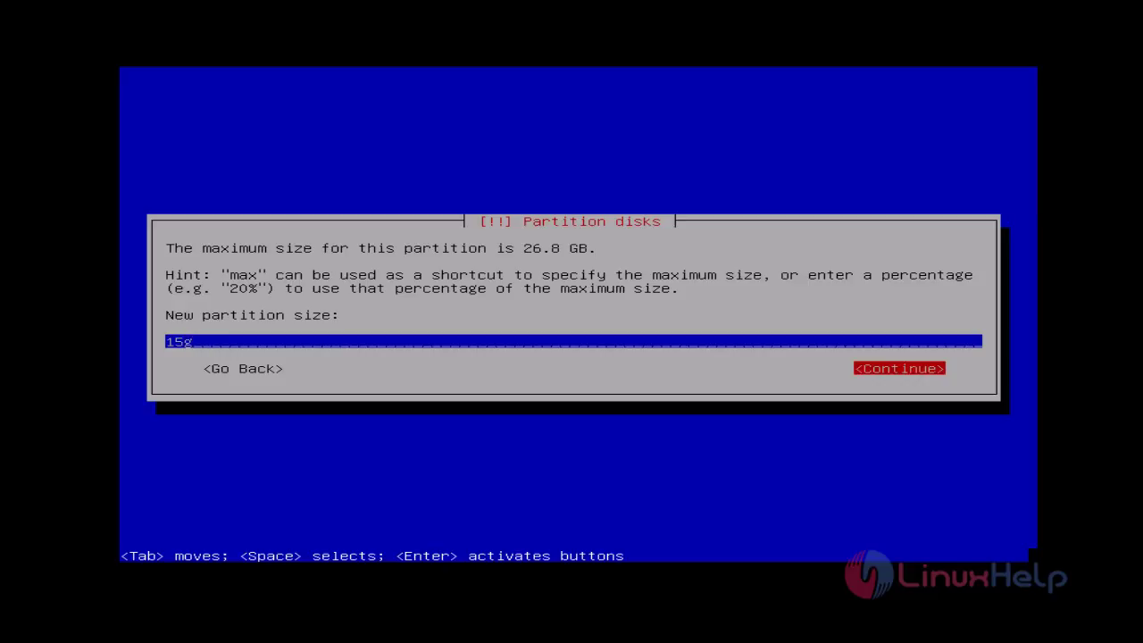
key("Return")
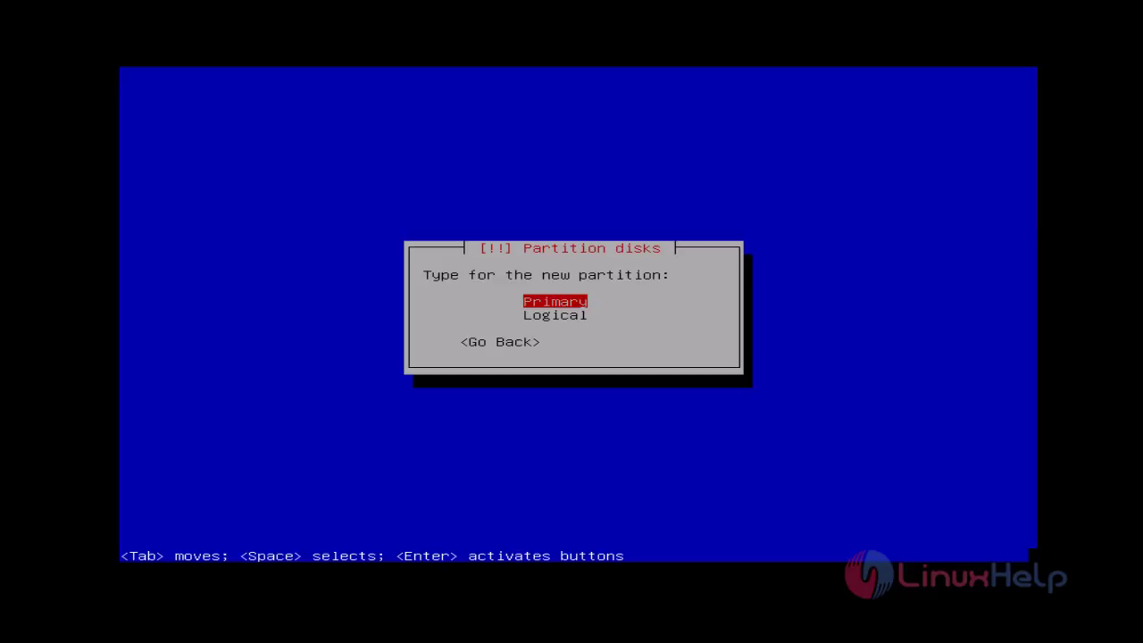
key("Return")
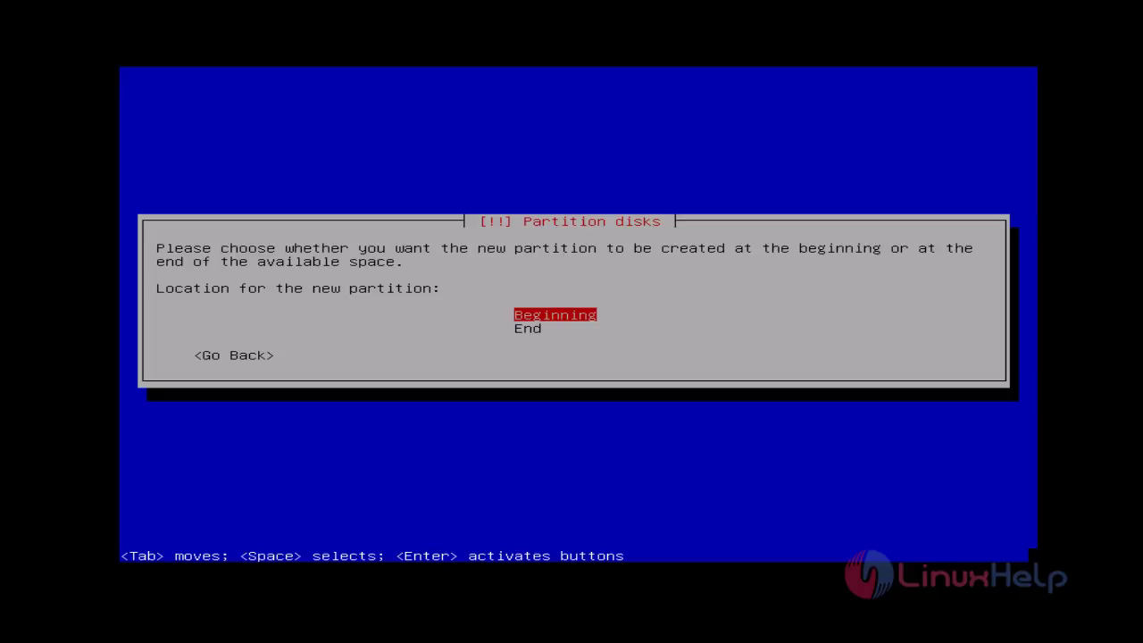
key("Return")
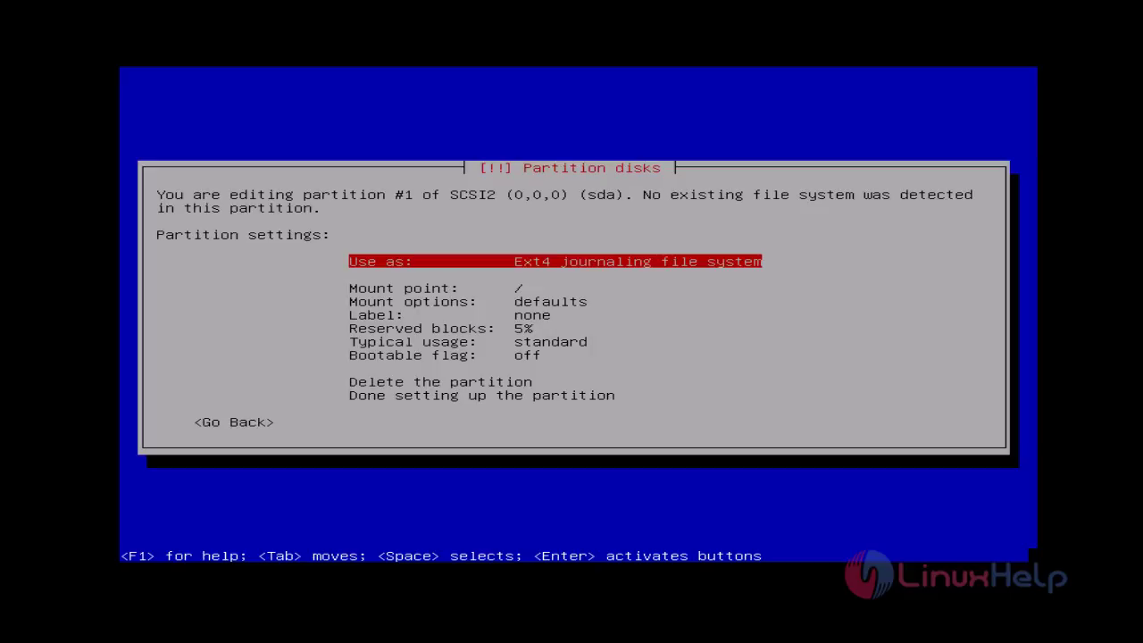
Turn on the bootable flag and finish setting up the 15 GB root partition.
key("Down")
key("Down")
key("Down")
key("Down")
key("Down")
key("Down")
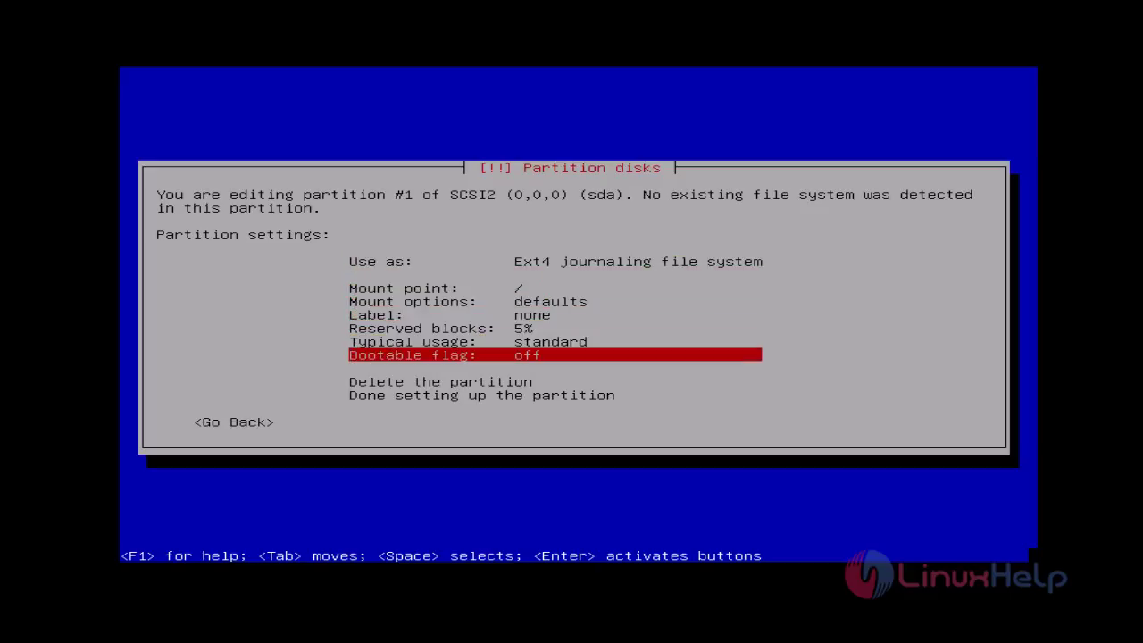
key("Return")
key("Down")
key("Down")
key("Down")
key("Down")
key("Down")
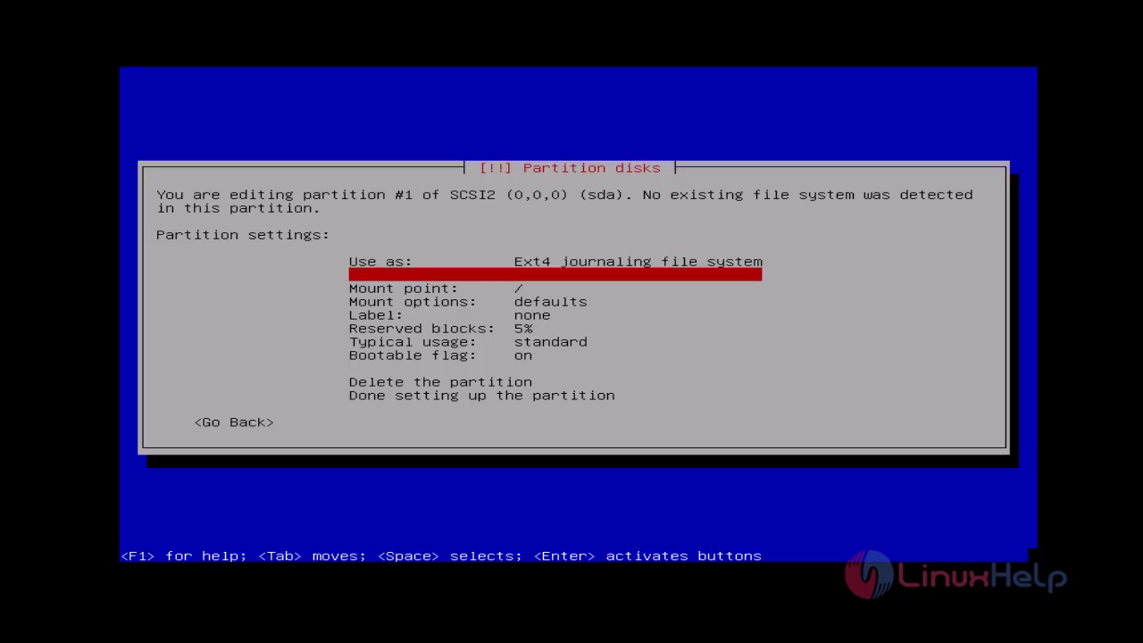
key("Down")
key("Down")
key("Down")
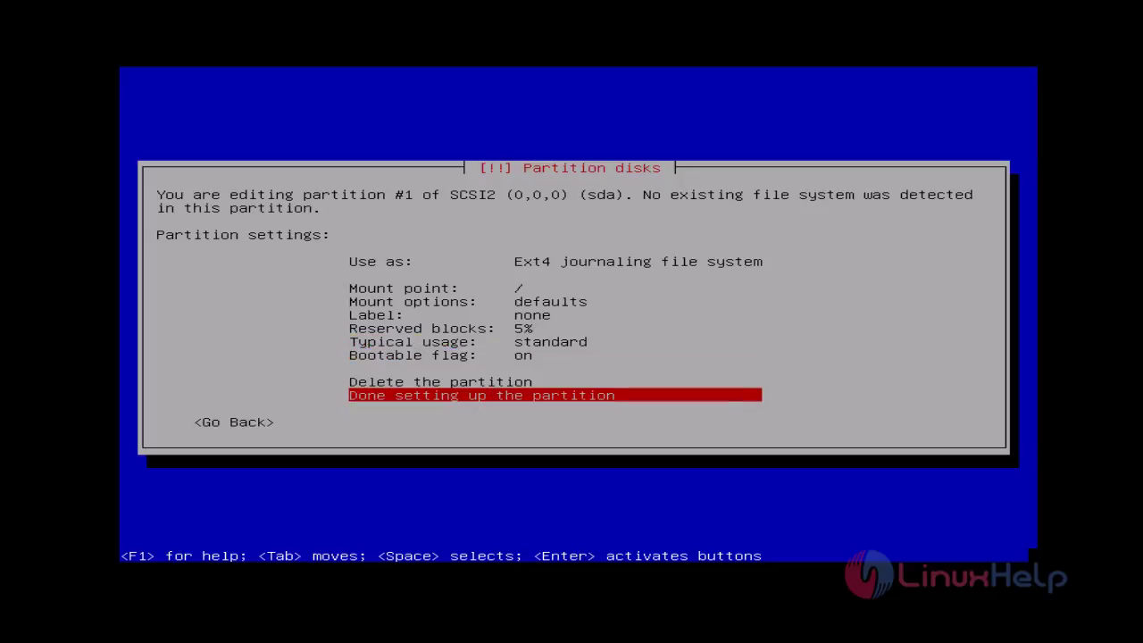
key("Return")
key("Down")
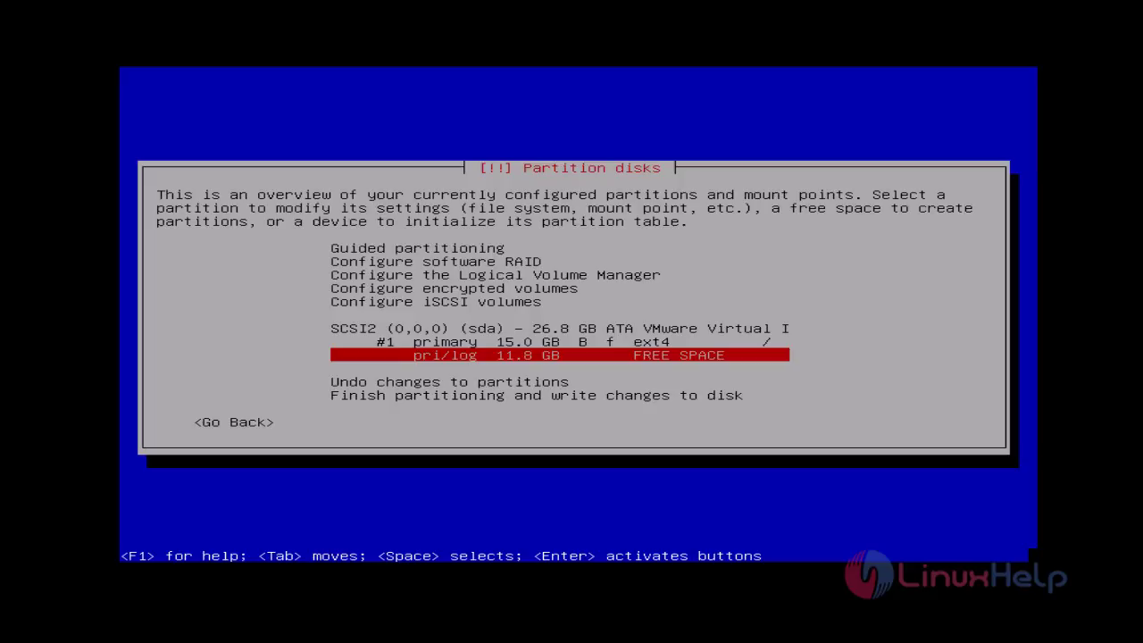
key("Return")
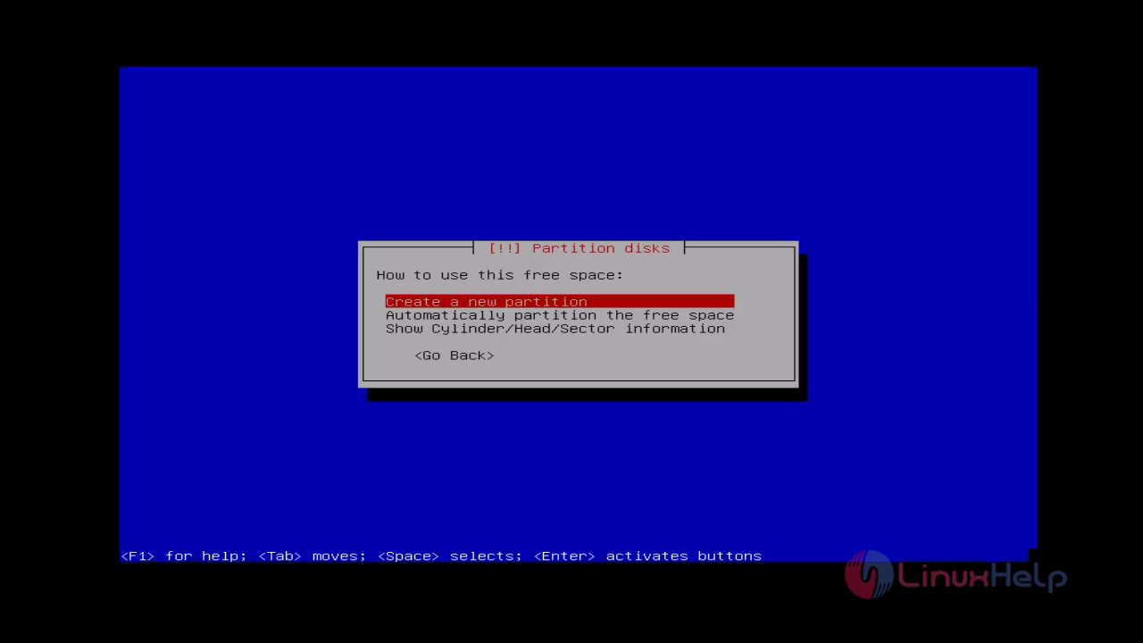
Create a 4g primary partition at the beginning of the remaining 11.8 GB free space.
key("Return")
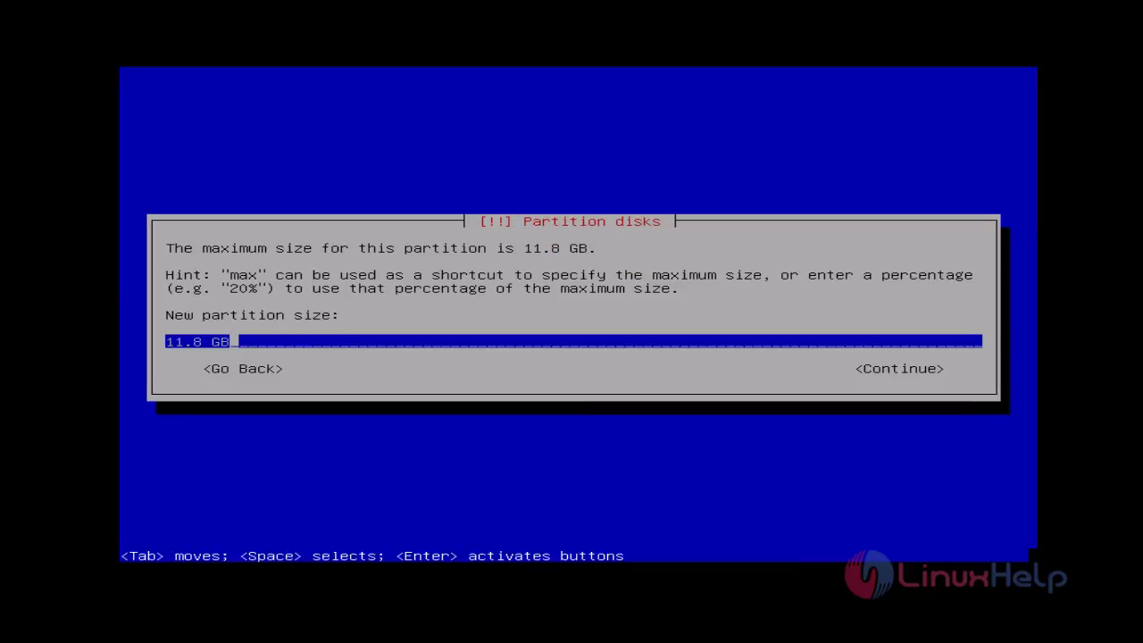
key("BackSpace")
key("BackSpace")
key("BackSpace")
key("BackSpace")
key("BackSpace")
key("BackSpace")
key("BackSpace")
type("4g")
key("Tab")
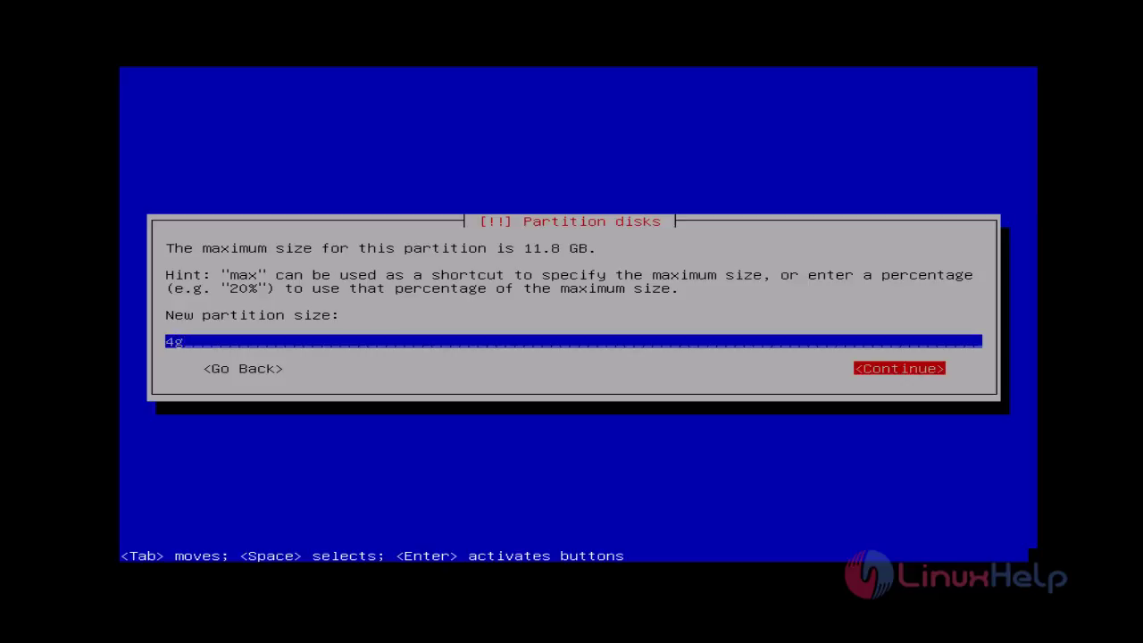
key("Return")
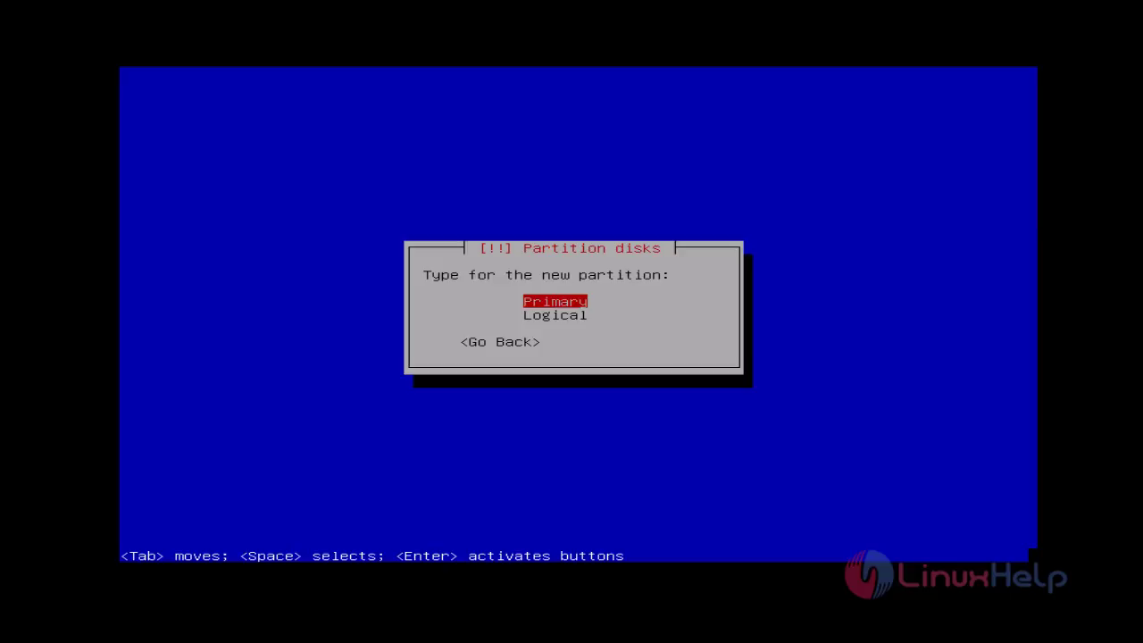
key("Return")
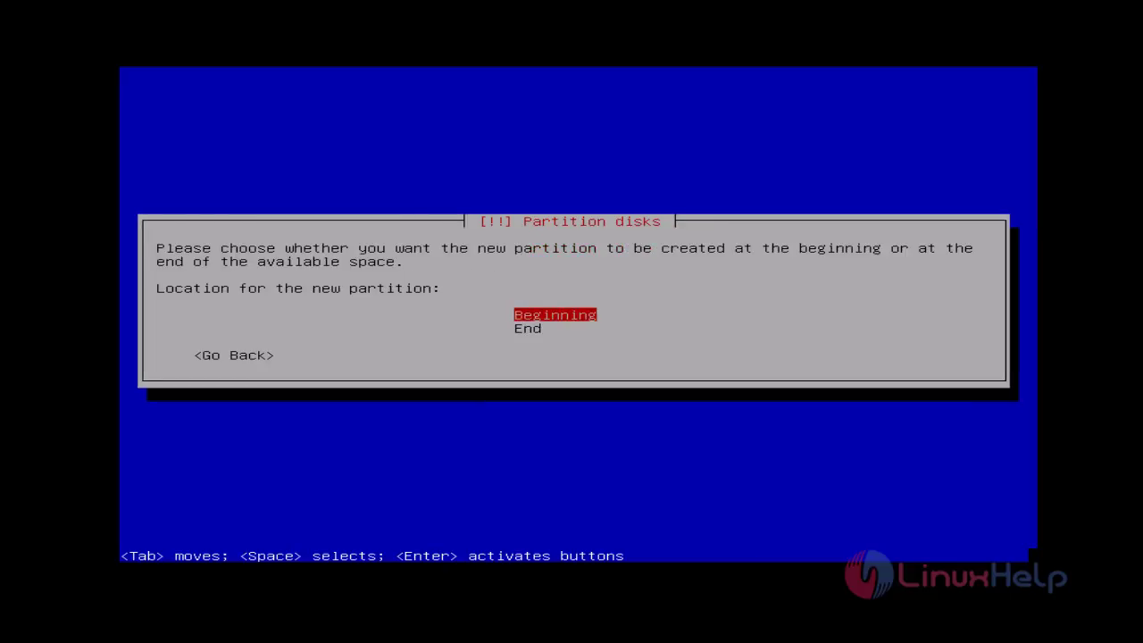
key("Return")
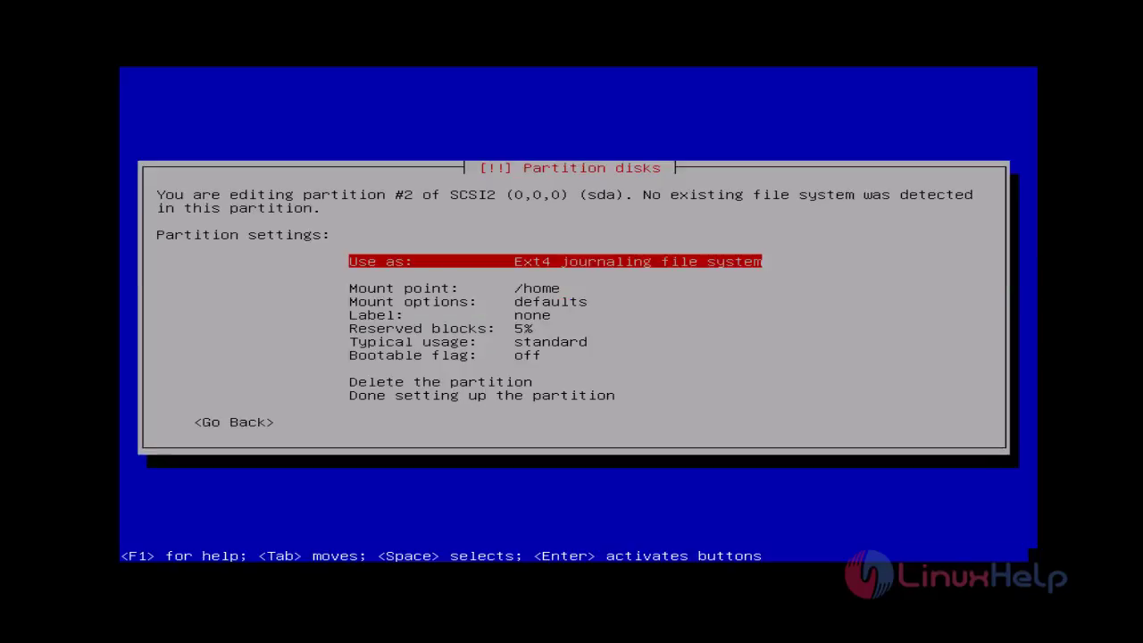
Use the new partition as swap area and finish its setup.
key("Return")
key("Down")
key("Down")
key("Down")
key("Down")
key("Down")
key("Down")
key("Down")
key("Down")
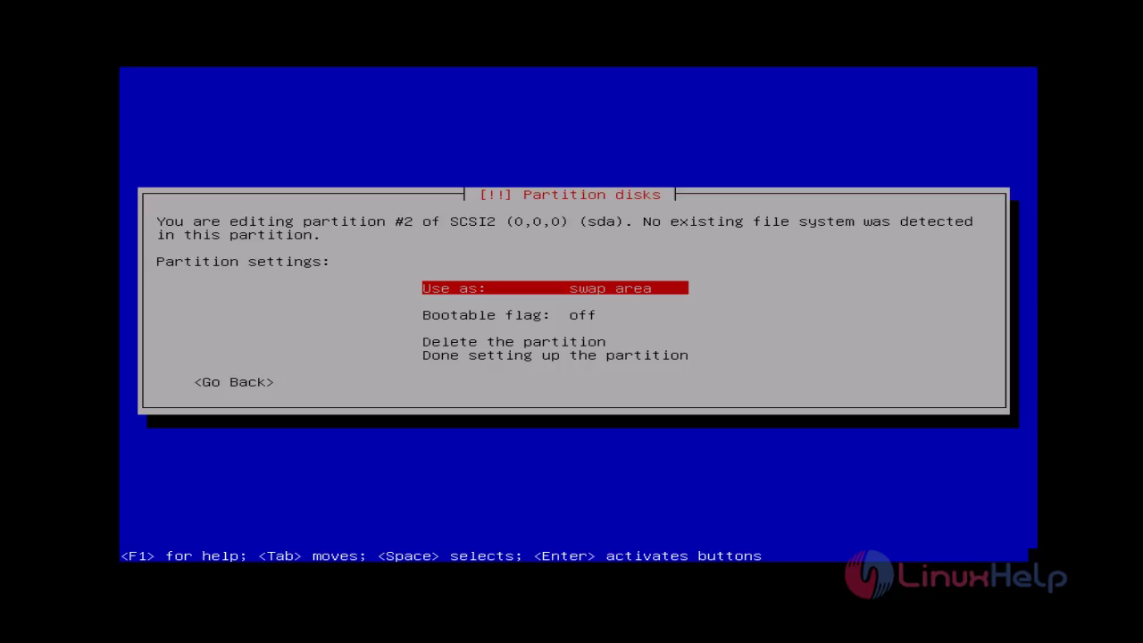
key("Down")
key("Down")
key("Down")
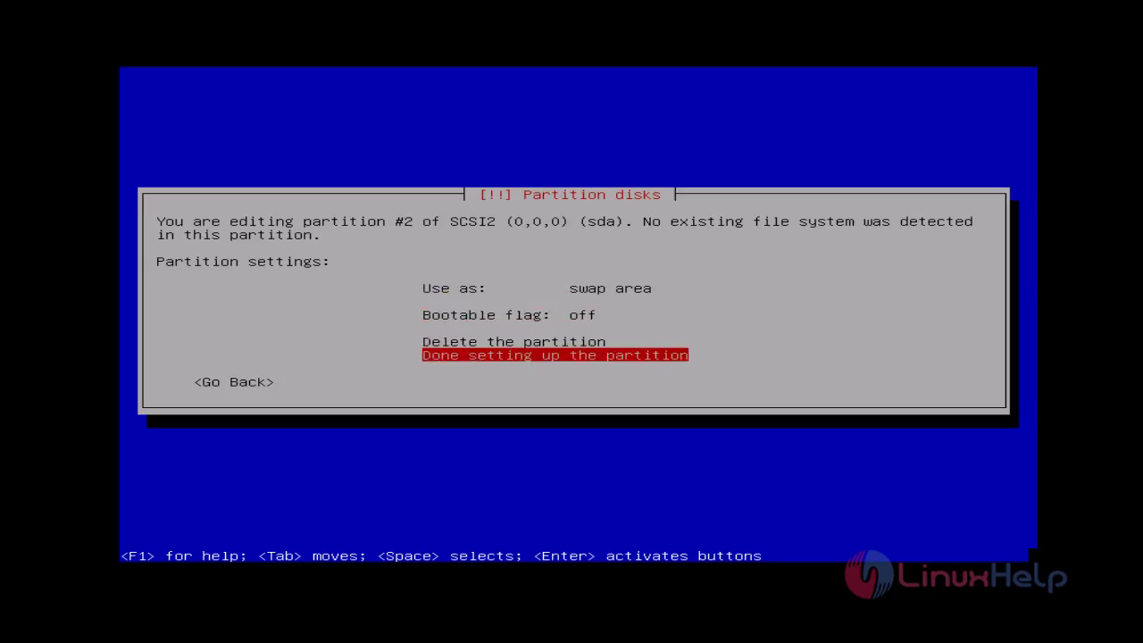
key("Return")
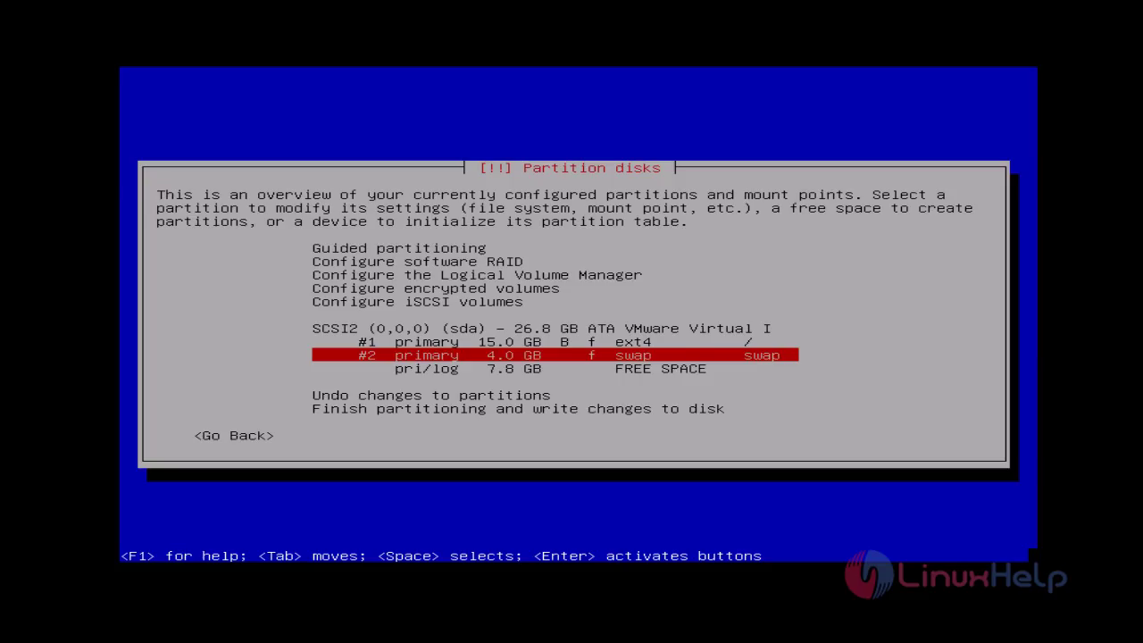
key("Down")
key("Down")
key("Down")
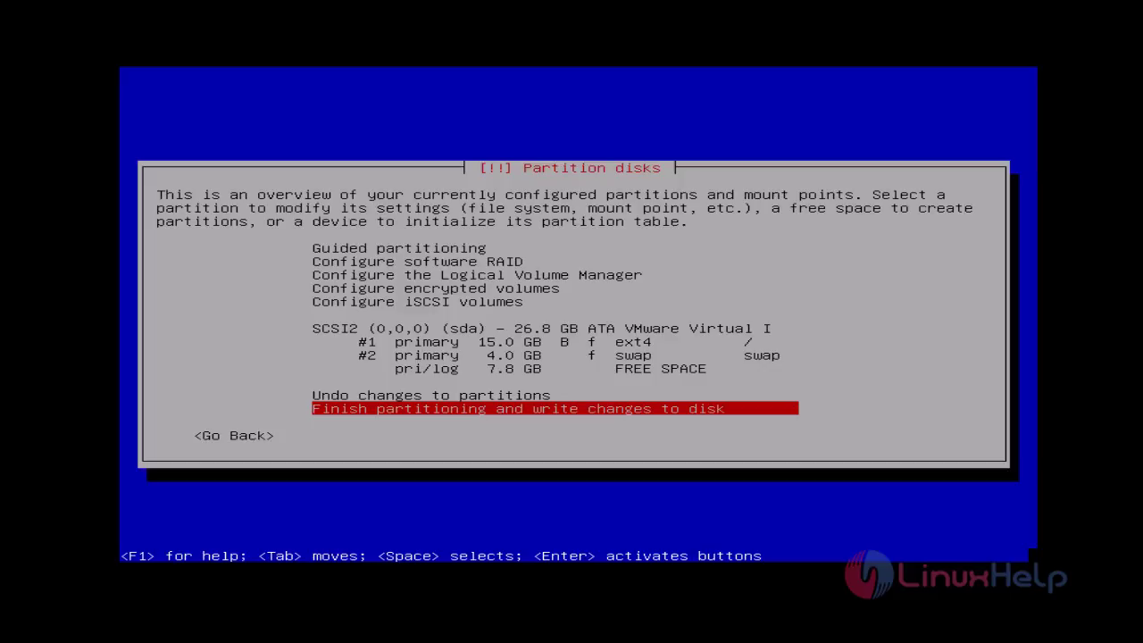
Finish partitioning and confirm writing the ext4 and swap partitions to disk.
key("Return")
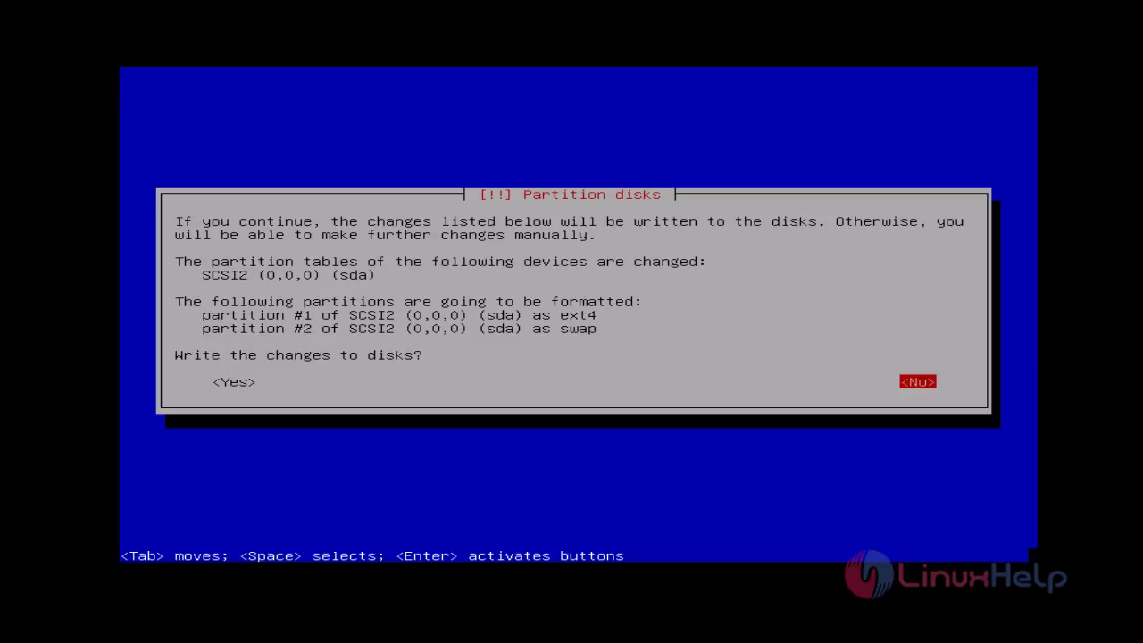
key("Tab")
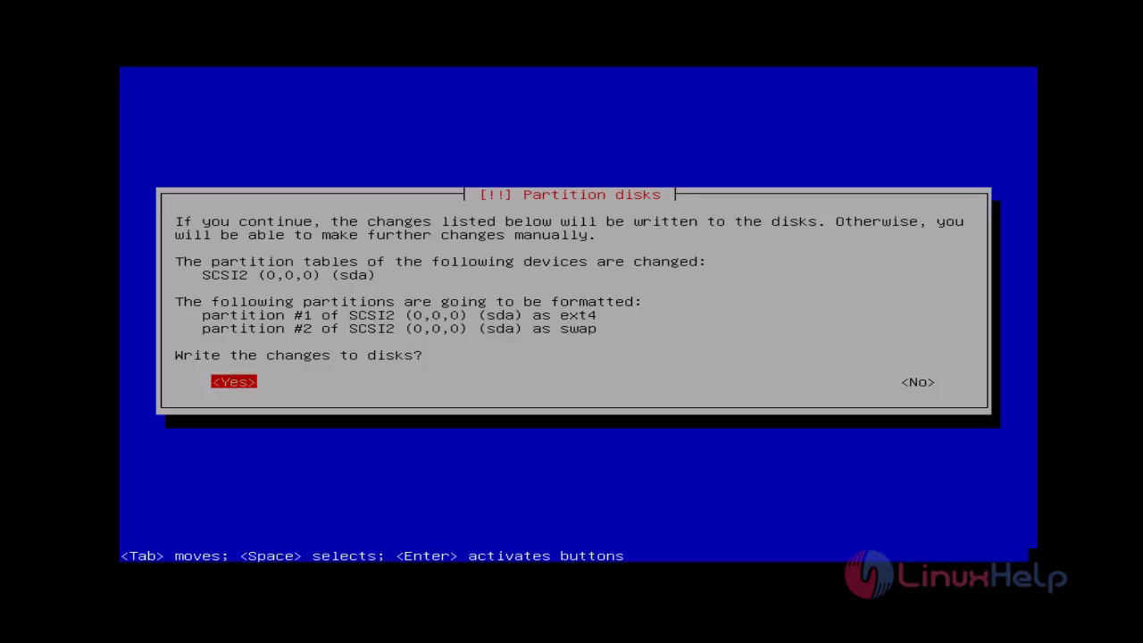
key("Return")
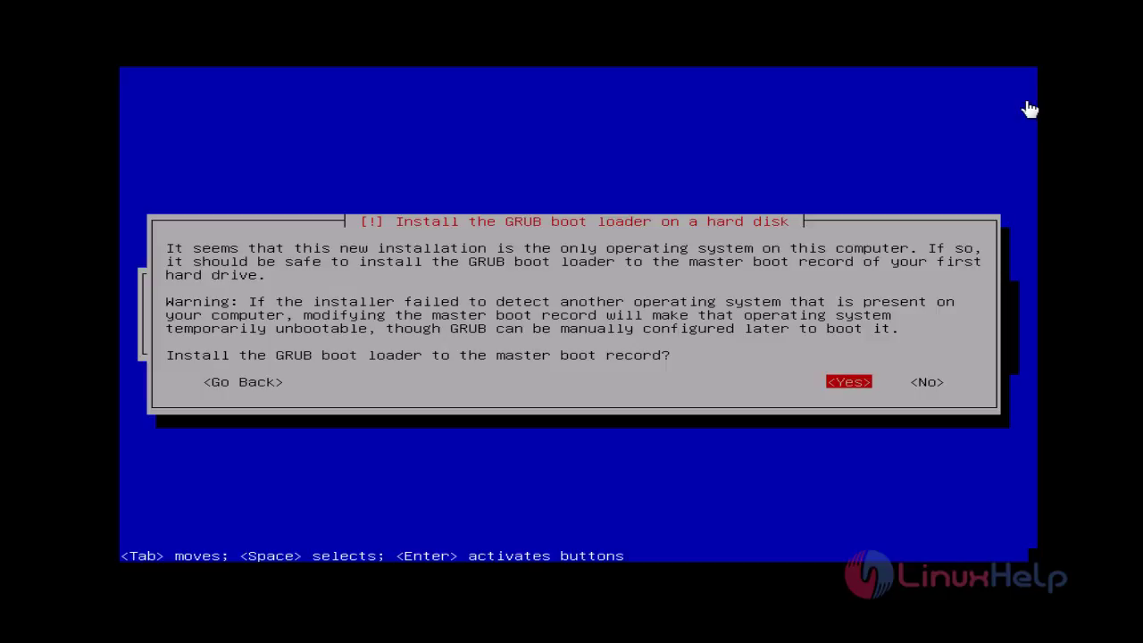
Install the GRUB boot loader to the master boot record on /dev/sda.
key("Tab")
key("shift+Tab")
key("Return")
key("Down")
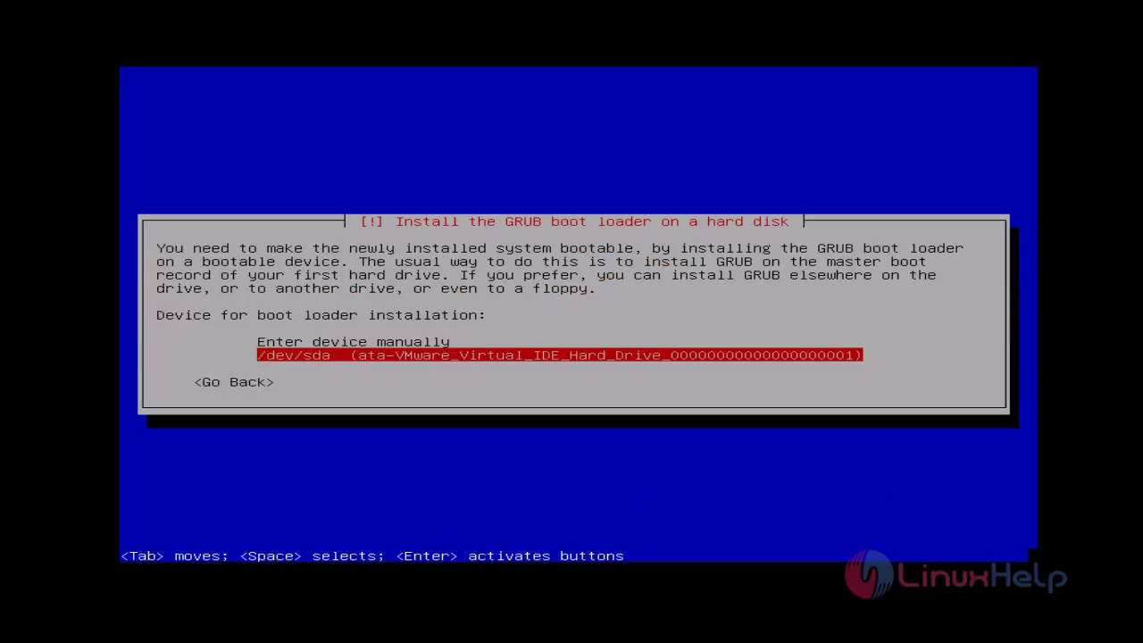
key("Return")
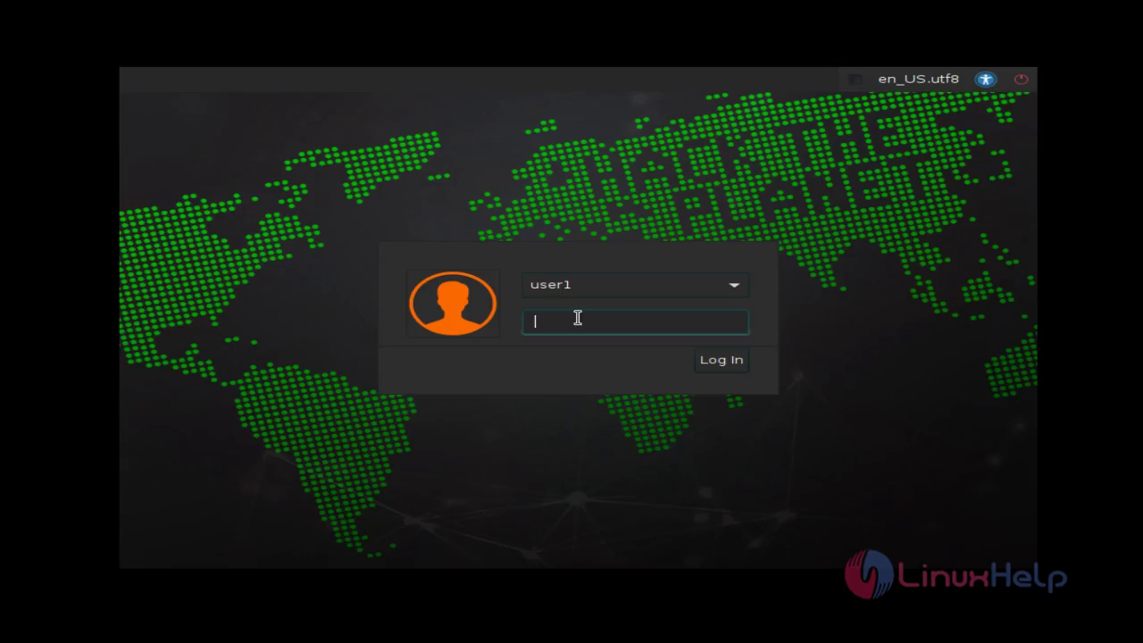
Log in as user1 with the user password to reach the desktop.
key("Return")
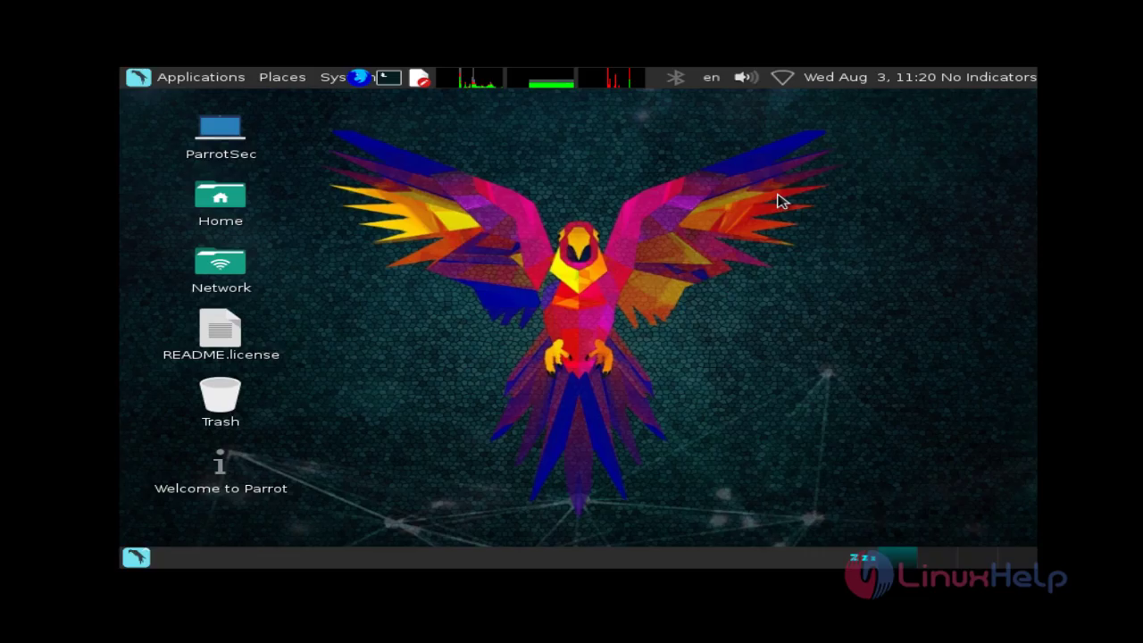